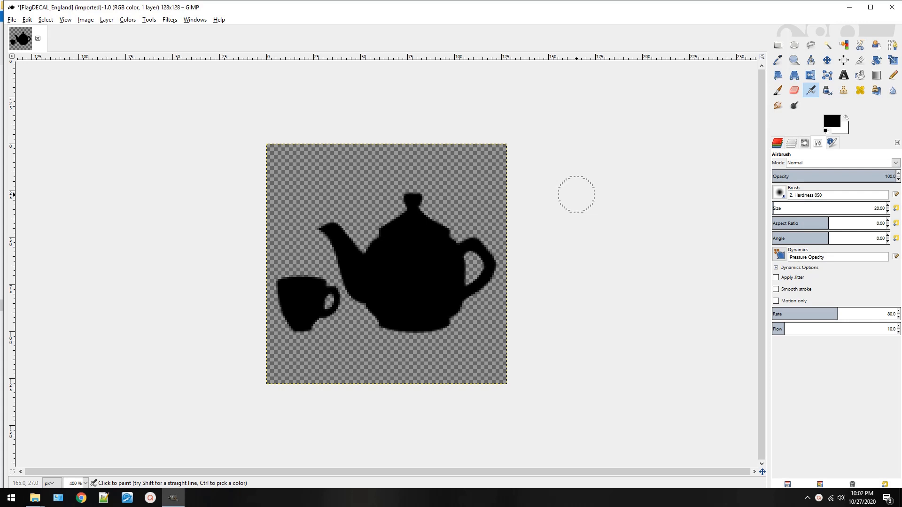
Select the entire canvas with a rectangular selection and invert the colors of the teapot and cup silhouette
click(778, 47)
drag(223, 116, 644, 459)
click(526, 282)
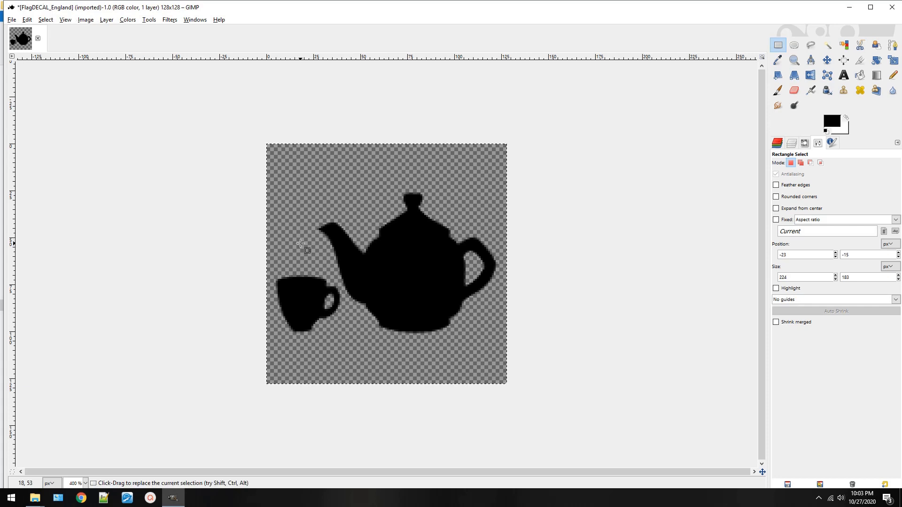
click(86, 20)
mouse_move(128, 20)
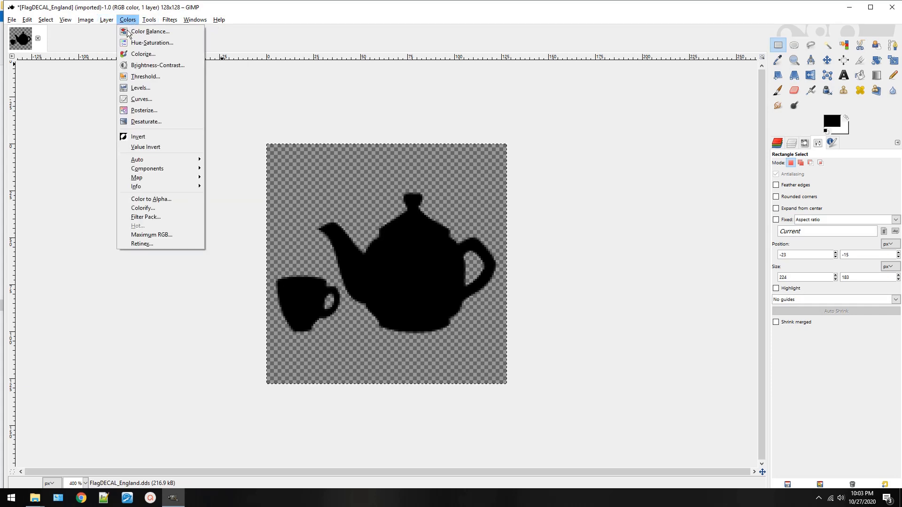
click(141, 137)
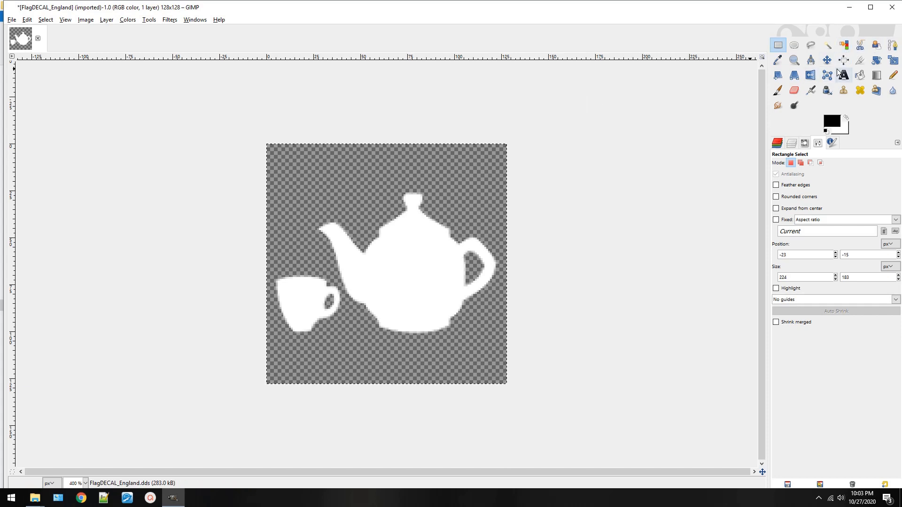
click(892, 60)
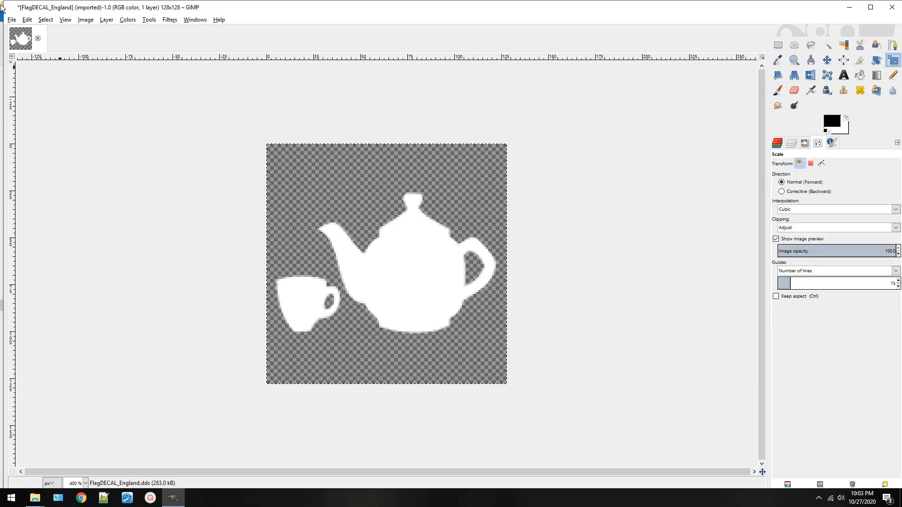
click(78, 20)
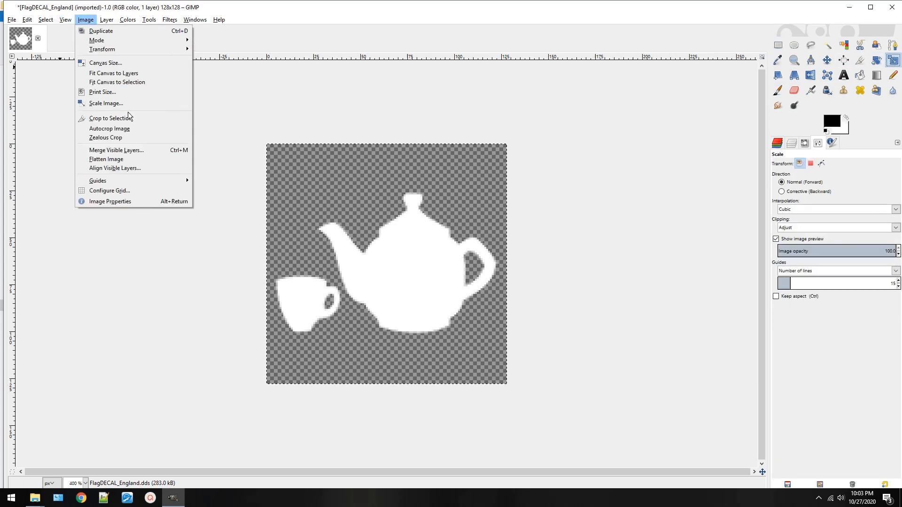
click(111, 64)
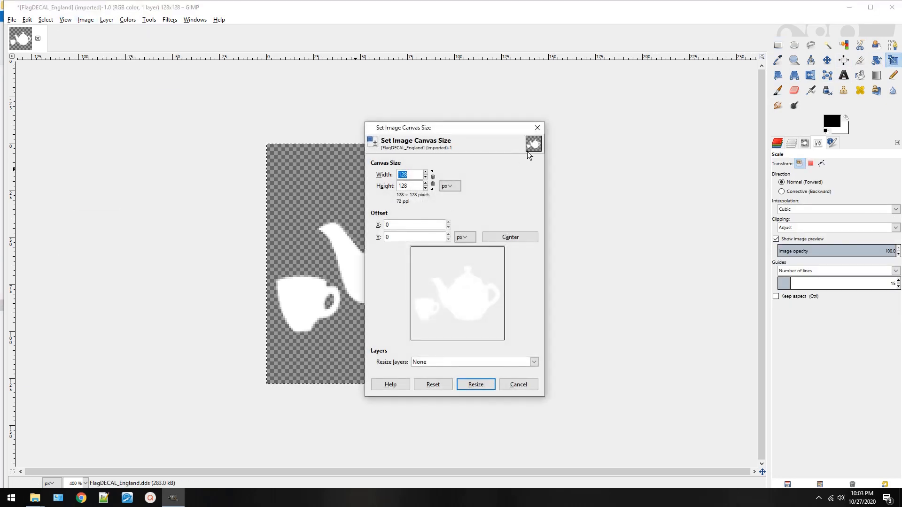
click(538, 127)
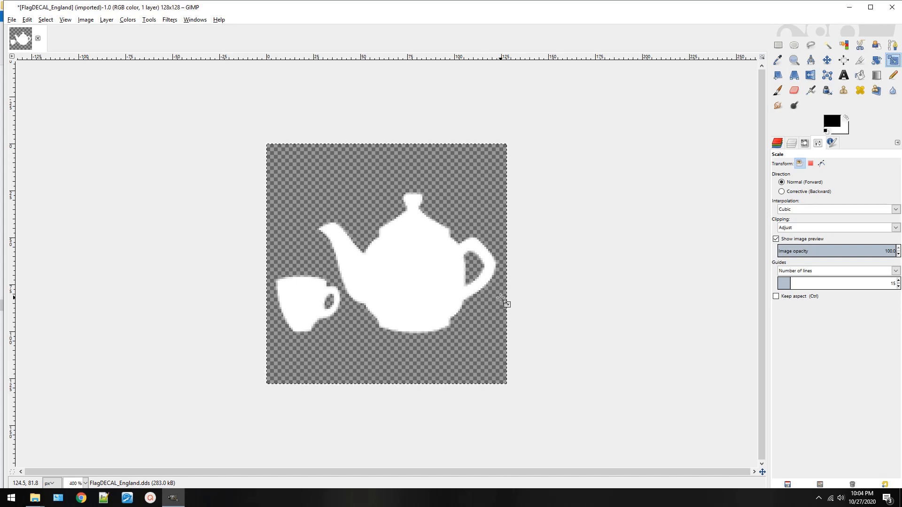
Try to crop the image with a fixed 1:1 aspect ratio, framing a region of about 110 × 110 px
click(864, 63)
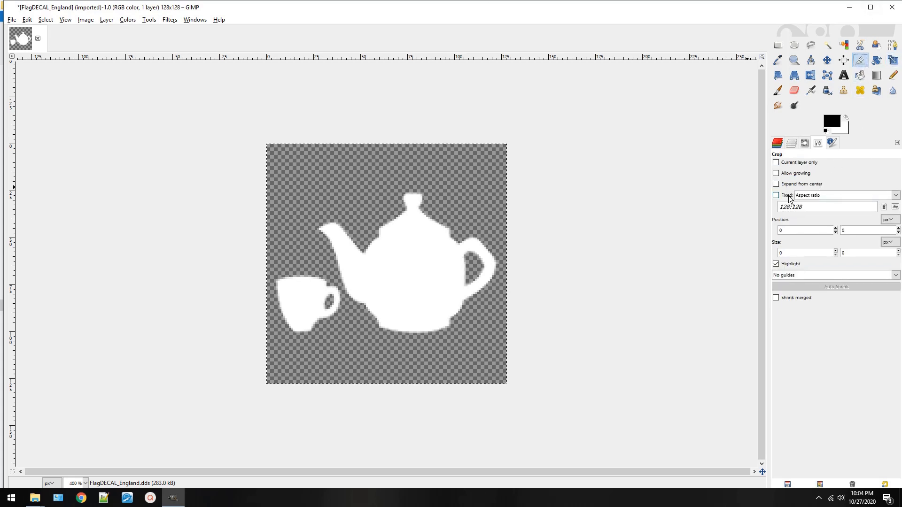
click(809, 197)
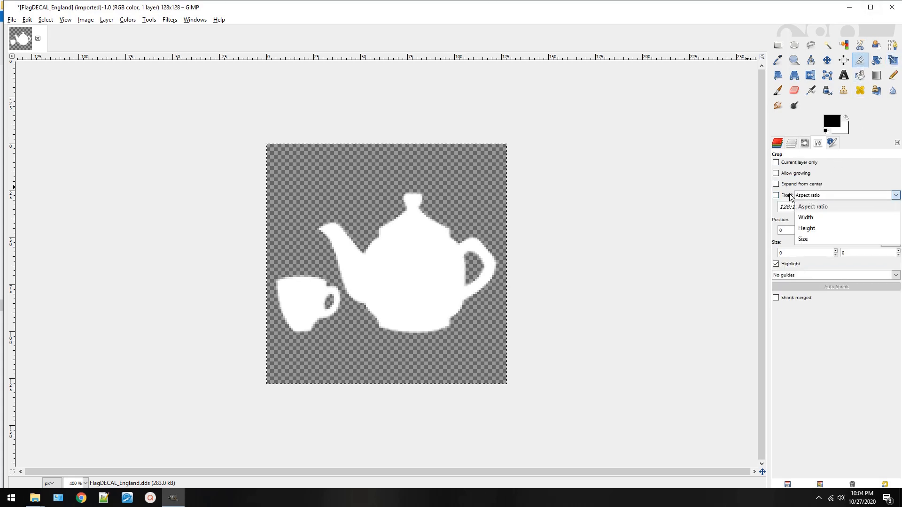
click(793, 196)
click(786, 195)
drag(810, 207, 656, 207)
text(1)
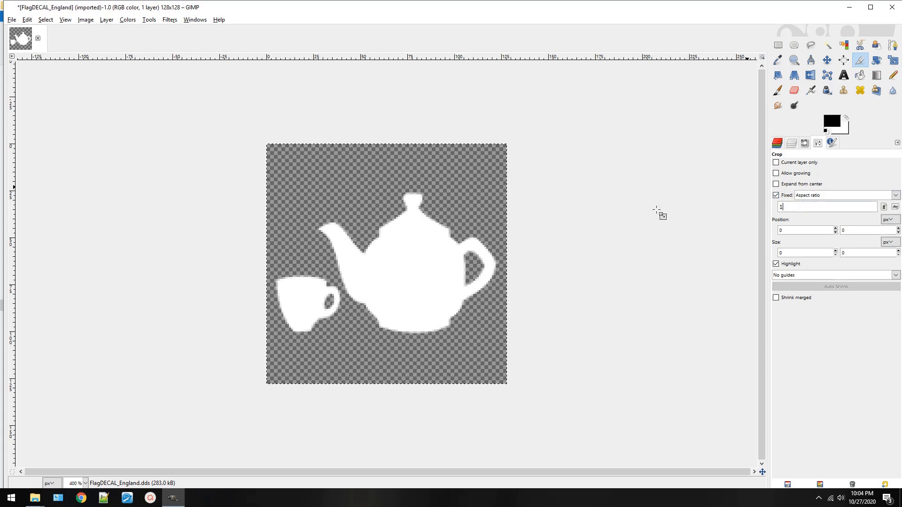
click(687, 319)
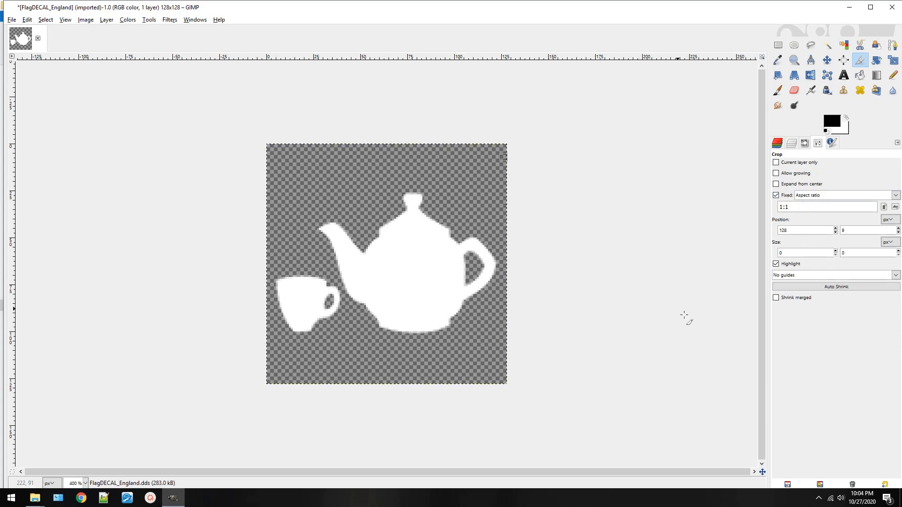
drag(295, 256, 501, 305)
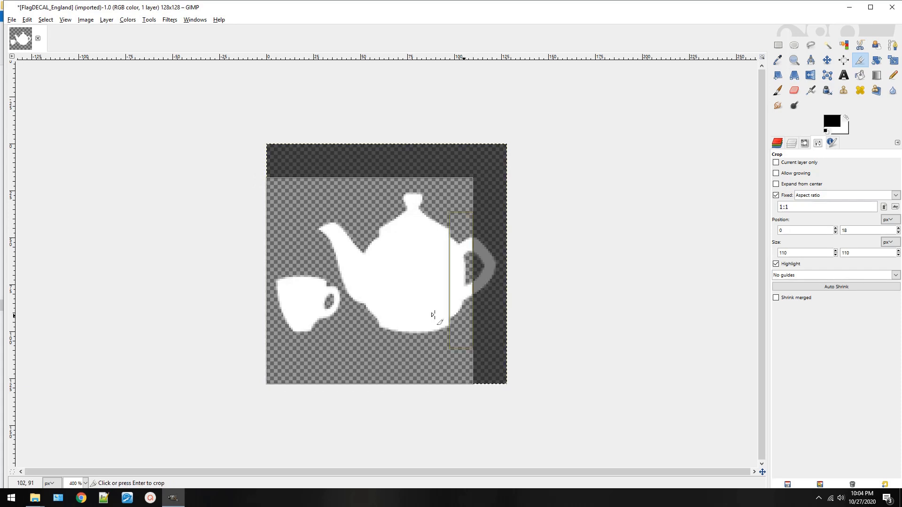
drag(428, 303, 470, 276)
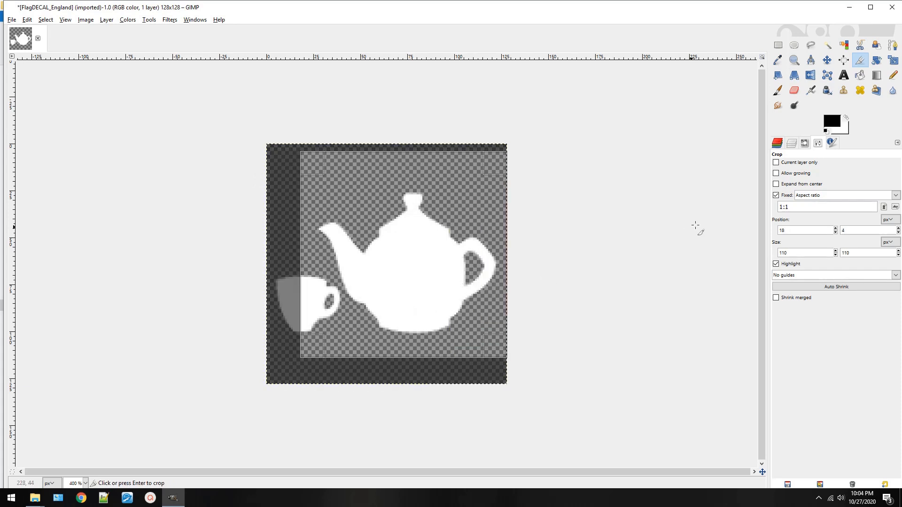
Clear the selection and open the Scale settings for the teapot layer
click(778, 45)
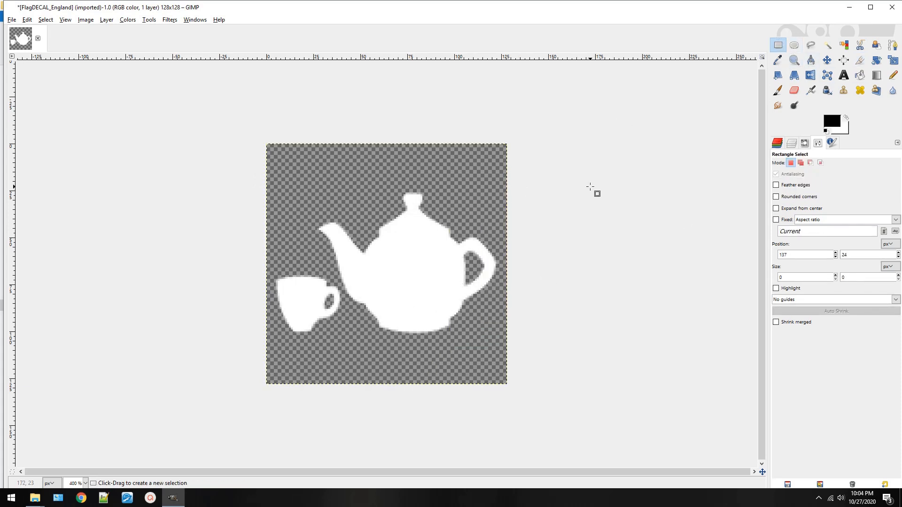
click(107, 20)
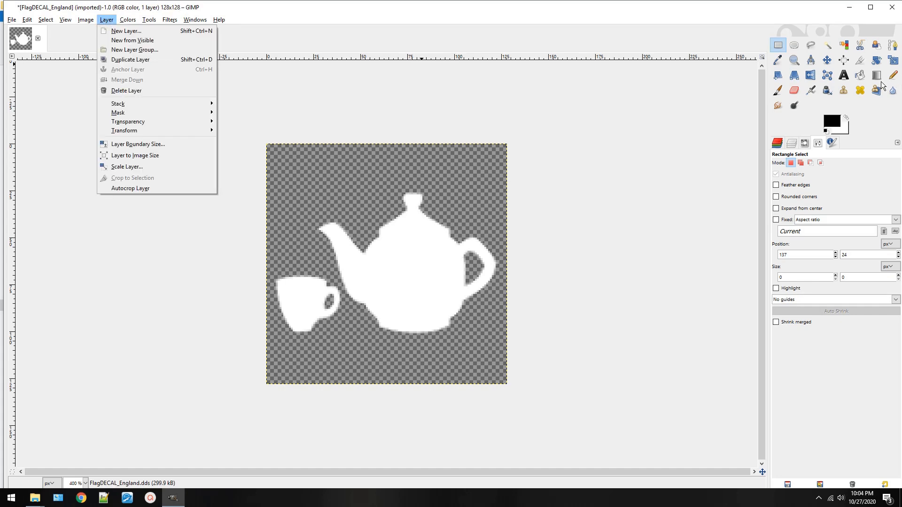
click(893, 60)
click(893, 61)
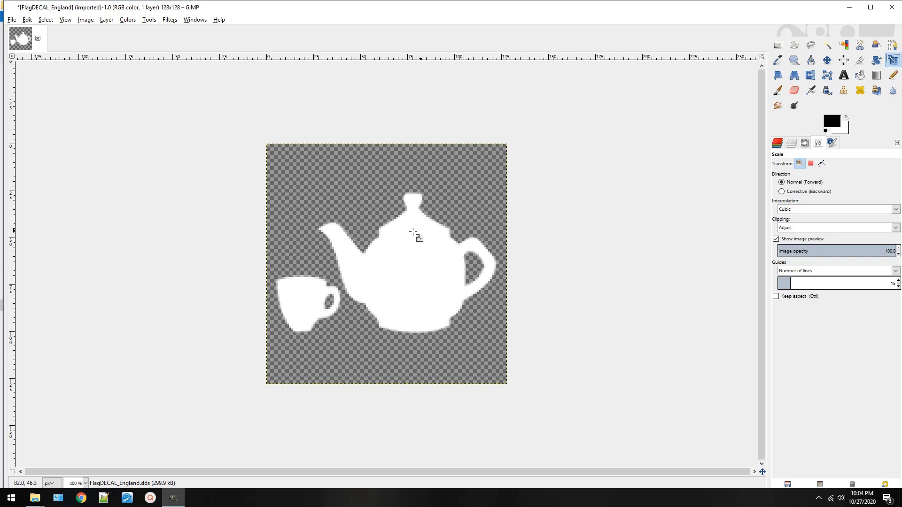
click(384, 262)
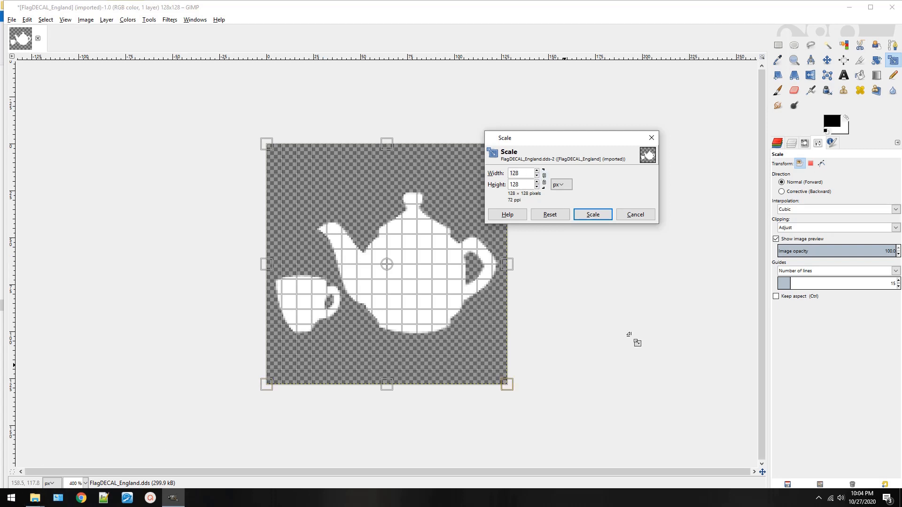
Switch to the Windows Calculator
click(20, 490)
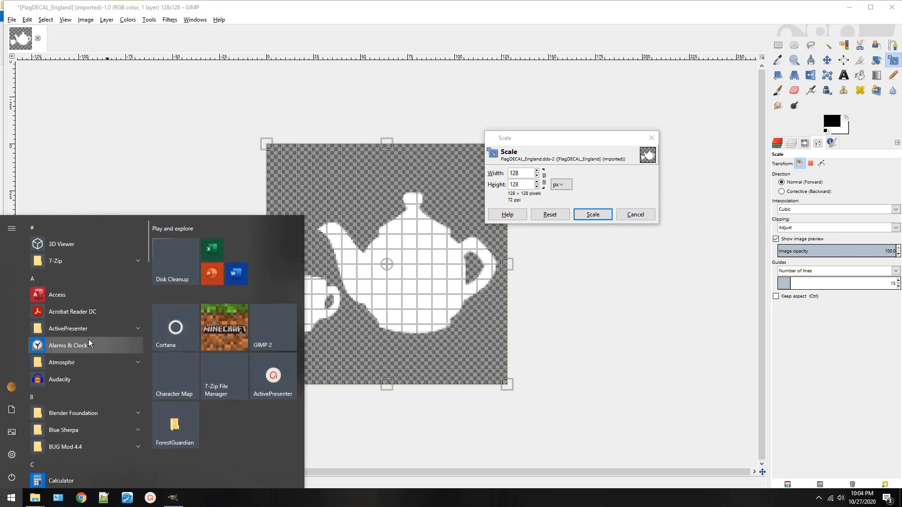
scroll(88, 339, down, 3)
click(78, 357)
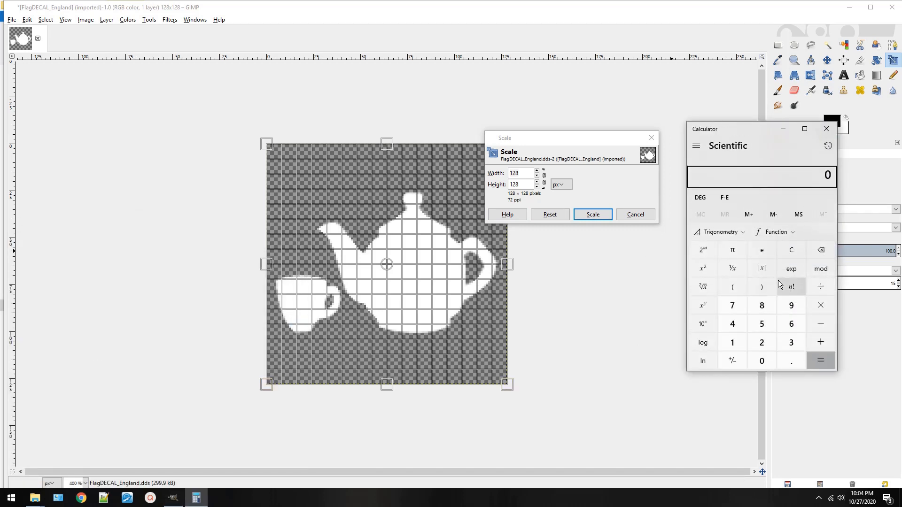
text(128*/75)
key(BackSpace)
key(BackSpace)
key(BackSpace)
key(x)
click(799, 255)
click(798, 255)
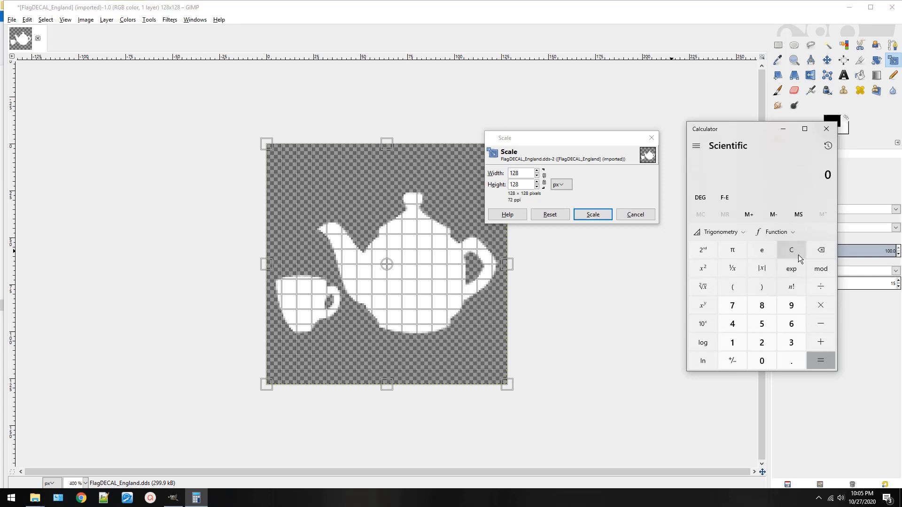
Calculate 128 × 0.75 for the layer's new width
text(128)
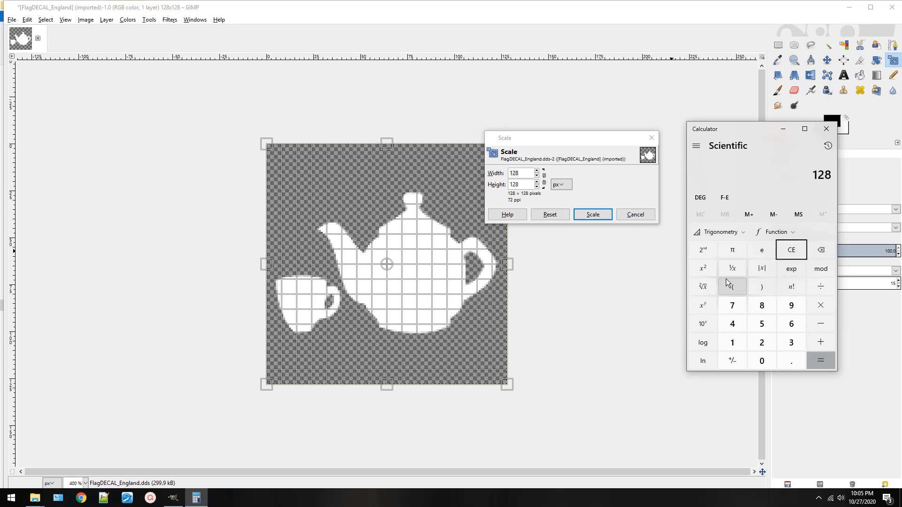
click(820, 306)
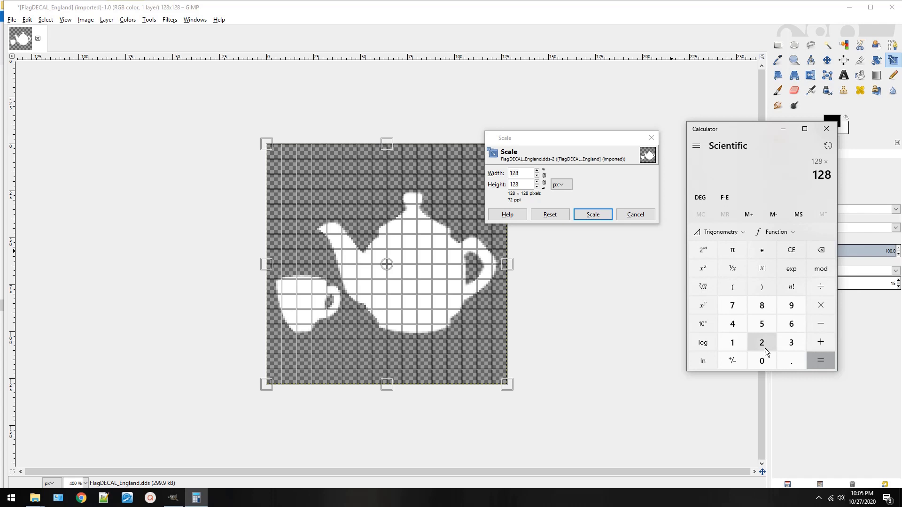
click(792, 363)
click(731, 306)
click(762, 324)
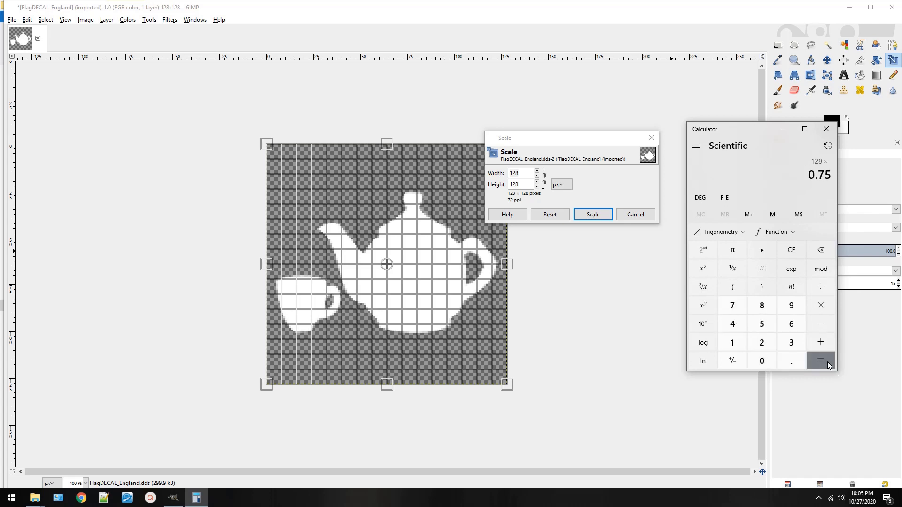
click(827, 362)
Return to GIMP and scale the teapot layer to a width of 96 px
click(518, 175)
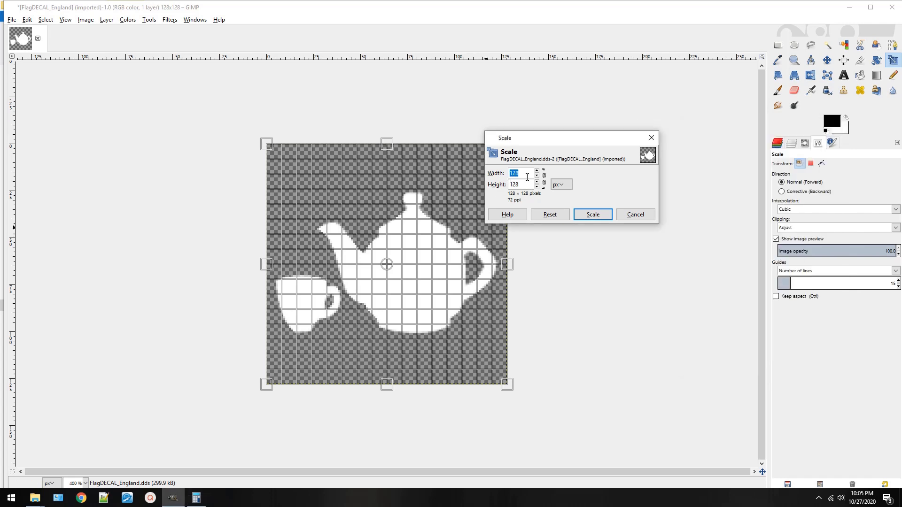
text(96)
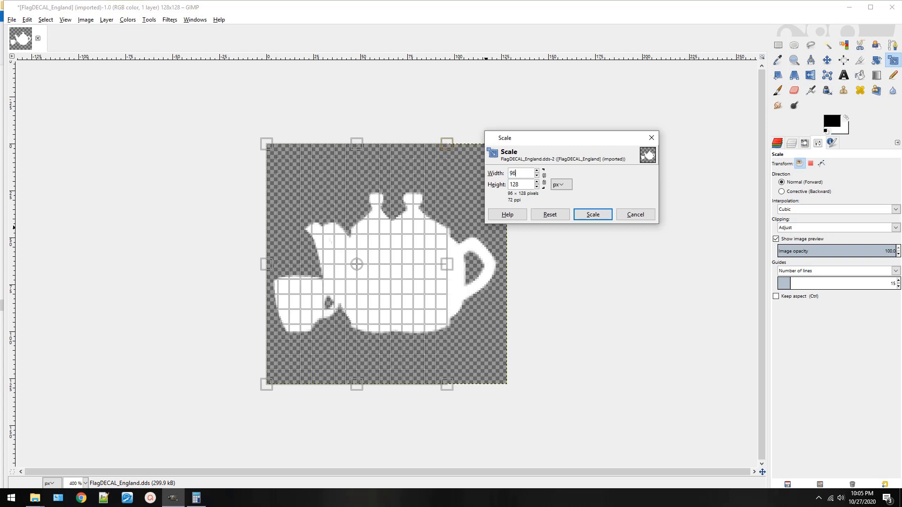
click(591, 214)
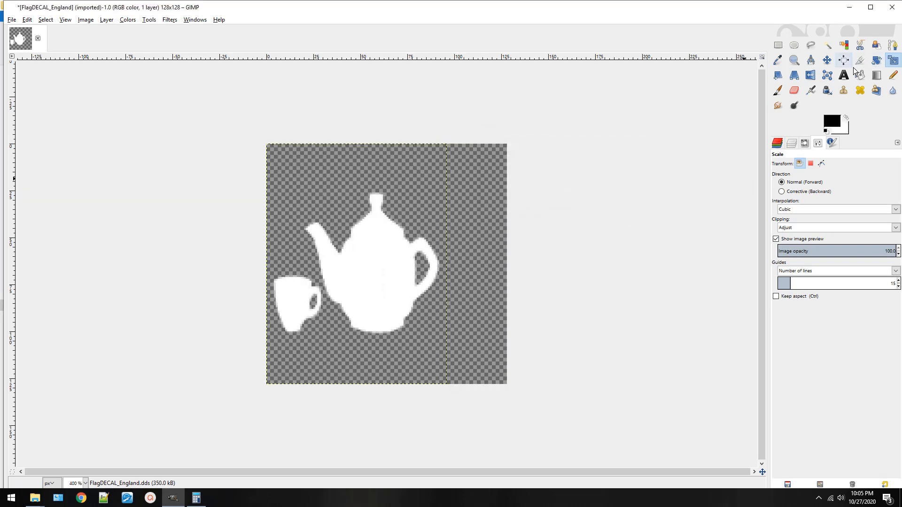
click(782, 46)
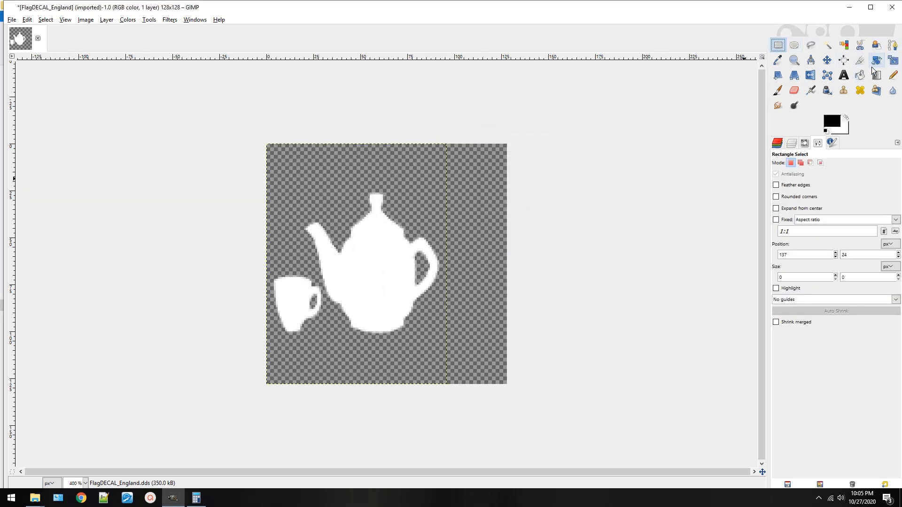
click(860, 61)
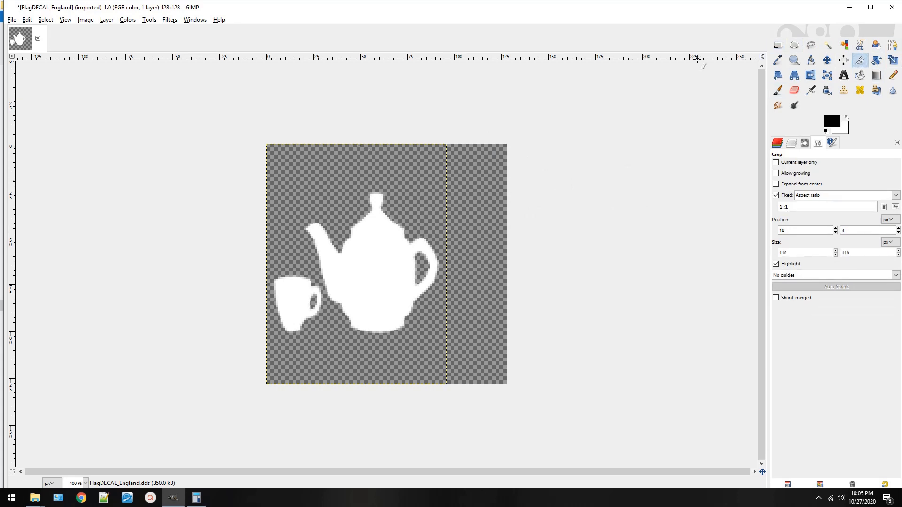
click(779, 45)
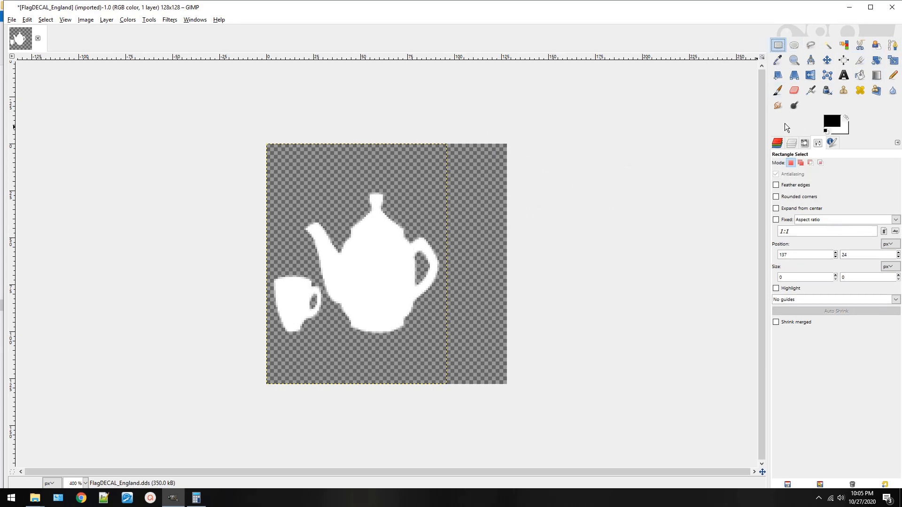
drag(236, 155, 281, 173)
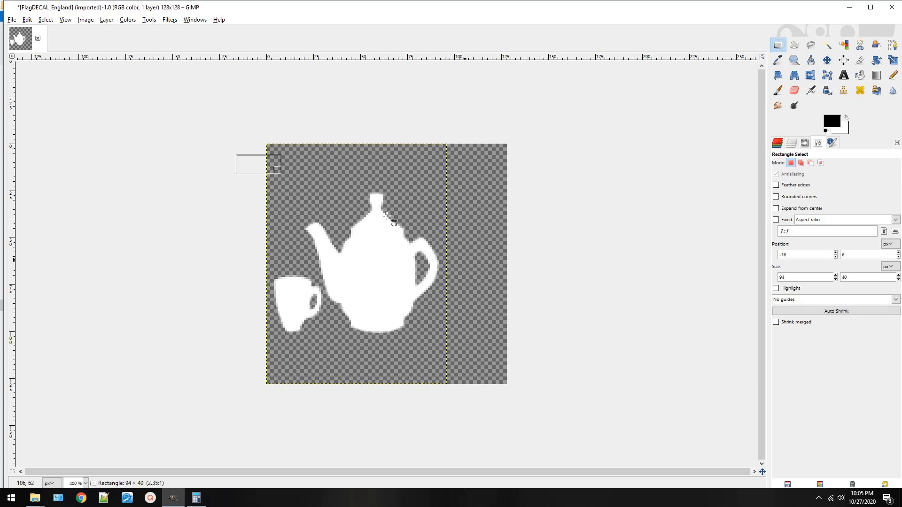
drag(386, 215, 455, 361)
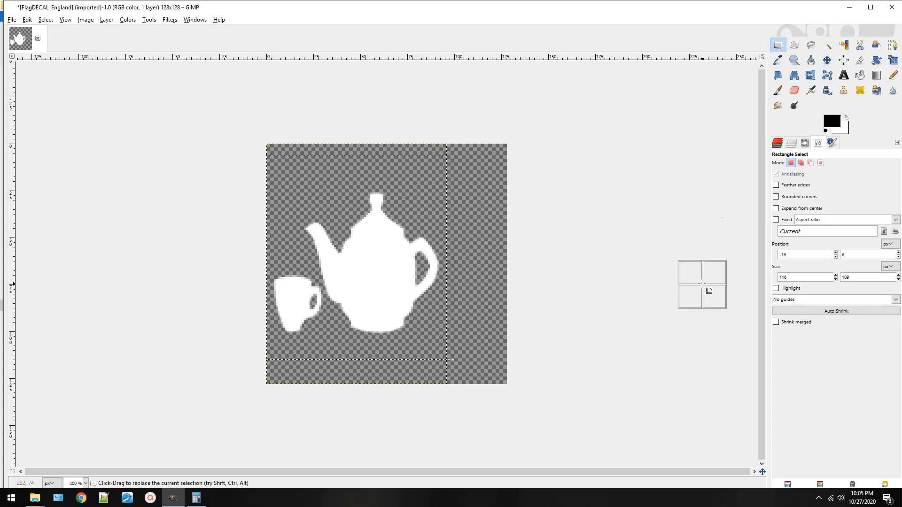
click(702, 284)
Move the narrowed teapot layer to the right so that it sits roughly centered on the canvas
click(827, 60)
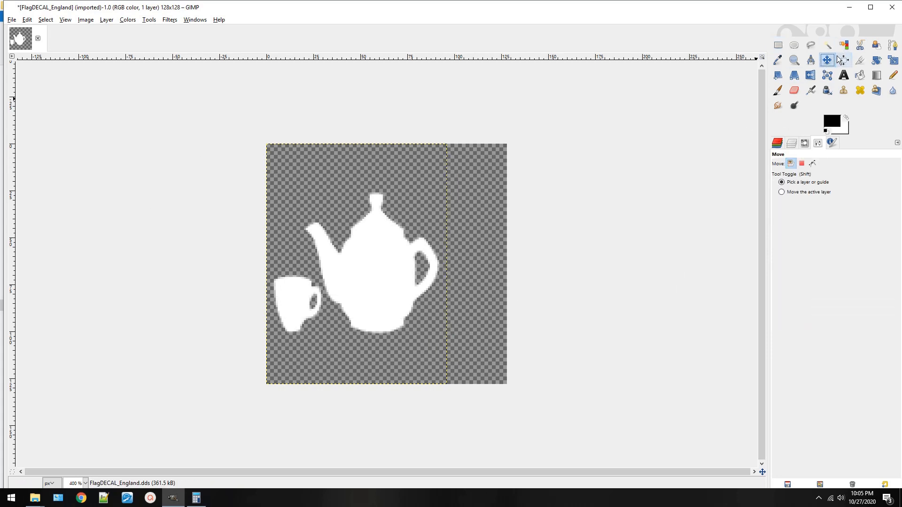
click(191, 21)
mouse_move(215, 22)
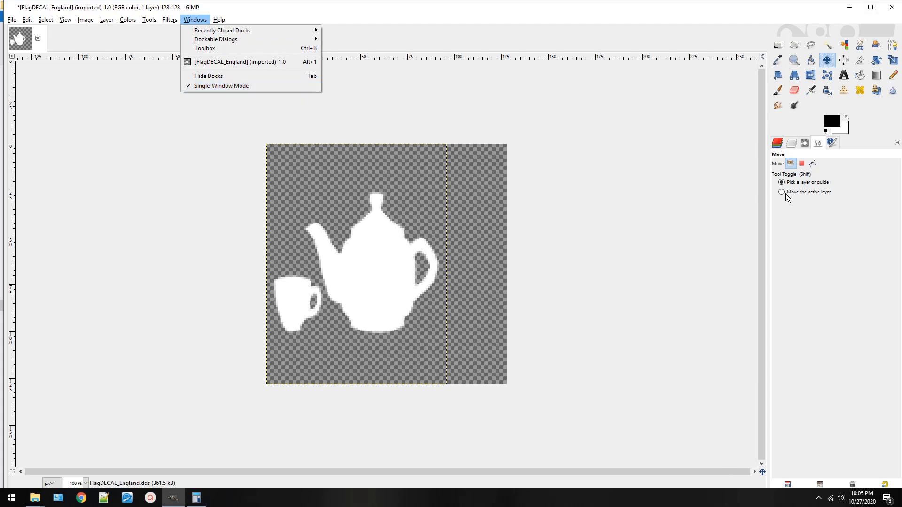
click(307, 212)
drag(374, 265, 440, 270)
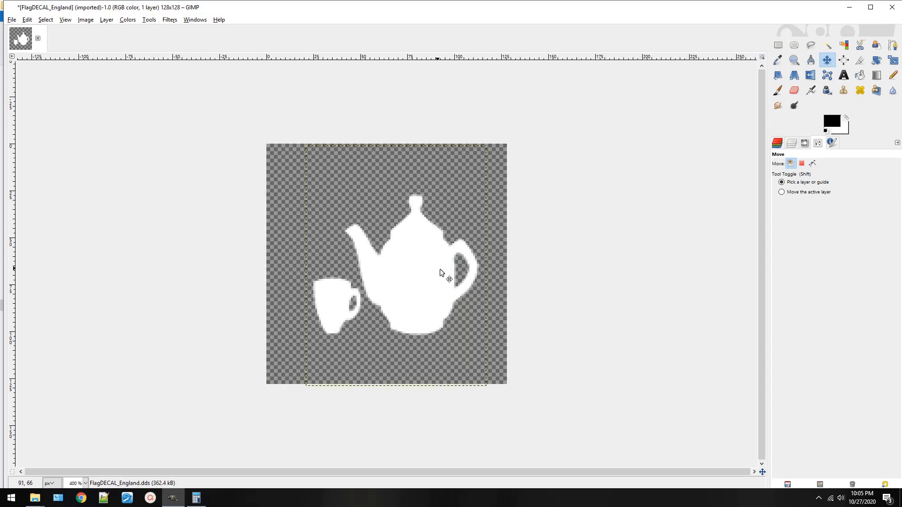
drag(408, 240, 403, 235)
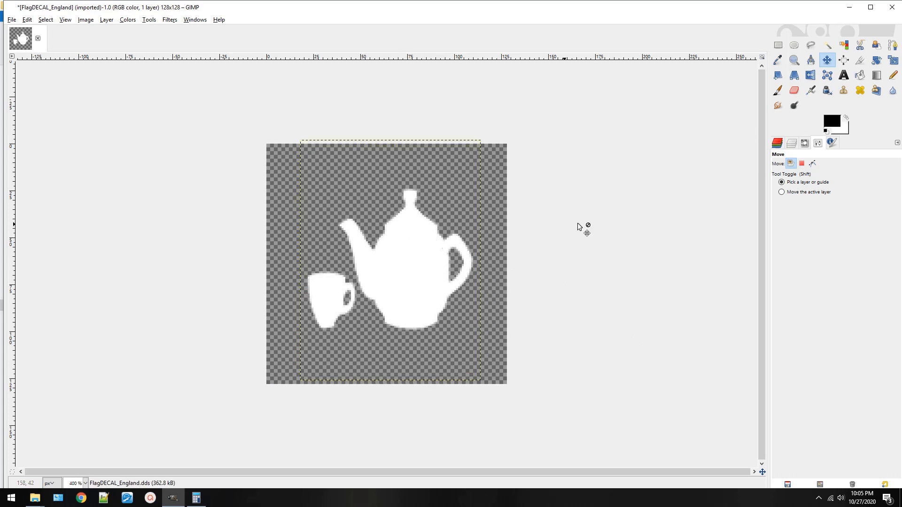
Expand the narrowed teapot layer's boundary to the full image size
click(107, 20)
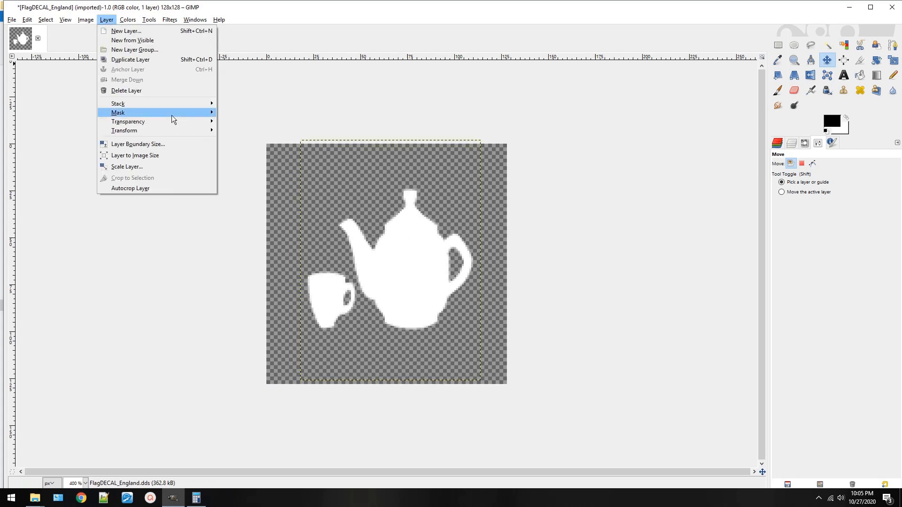
click(169, 153)
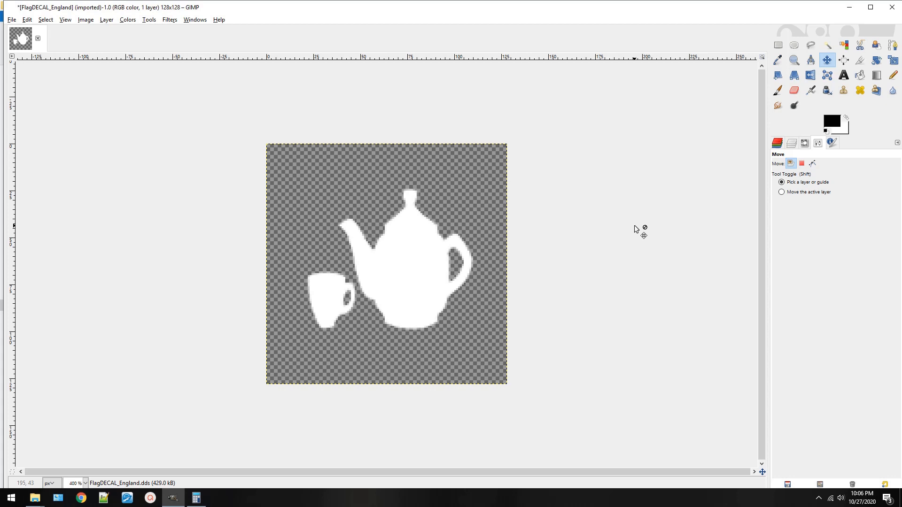
Create a new blank image of 128 × 128 px
click(11, 21)
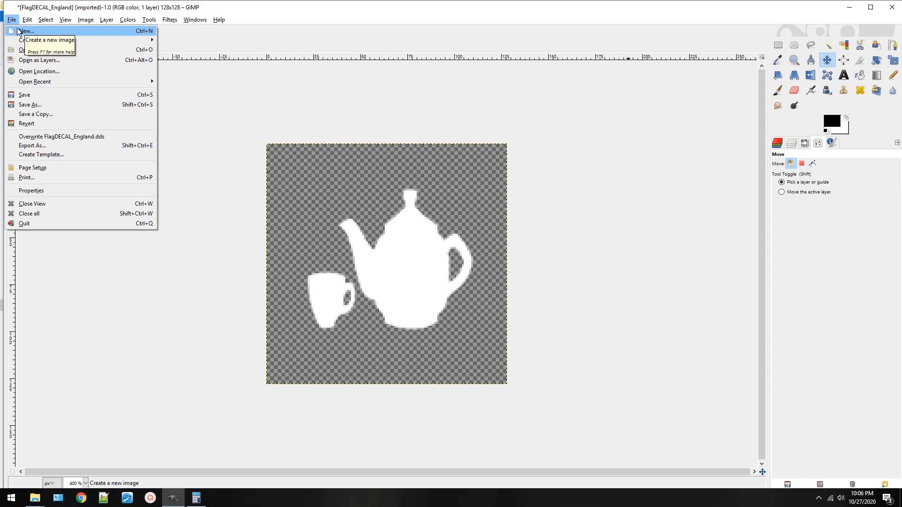
click(20, 31)
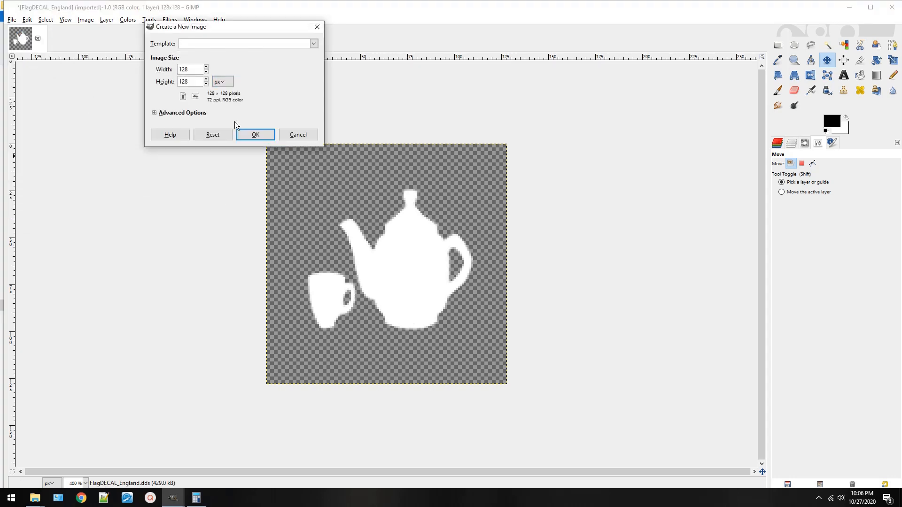
click(256, 135)
Add an alpha channel to the new image's white background layer
click(107, 20)
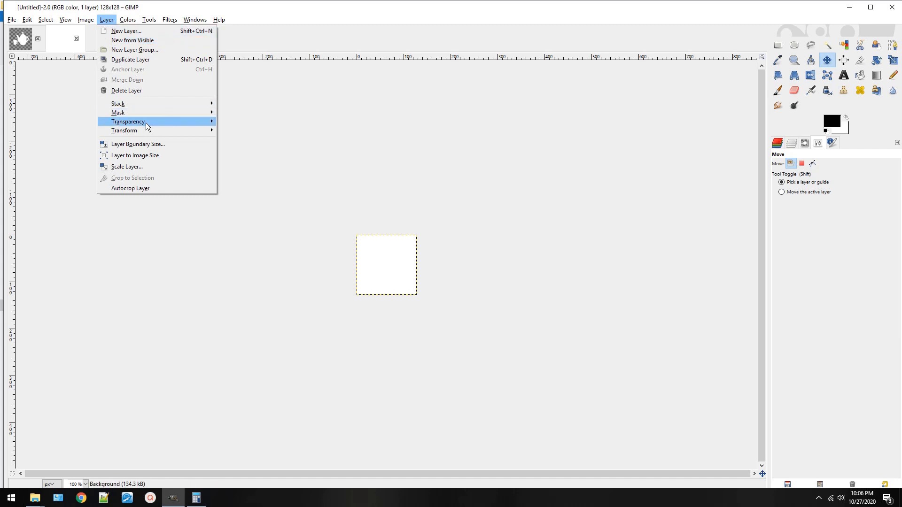
mouse_move(217, 125)
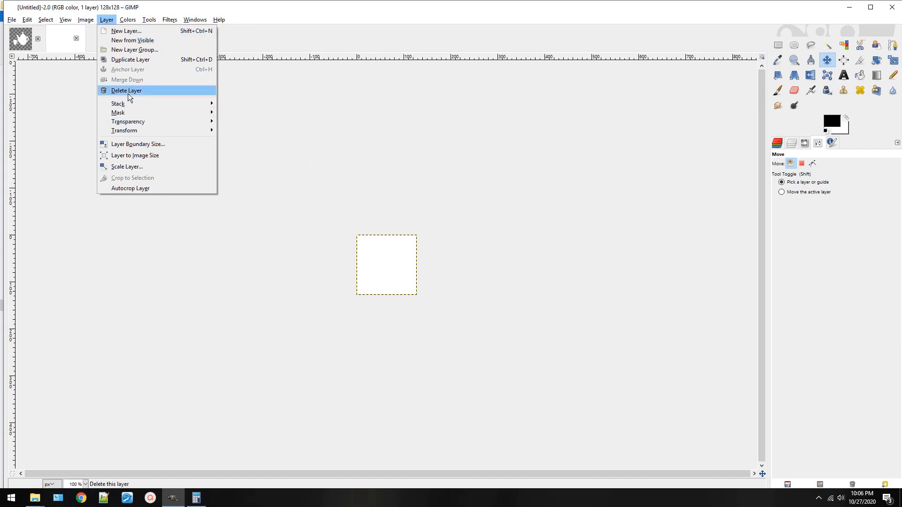
mouse_move(139, 122)
mouse_move(121, 21)
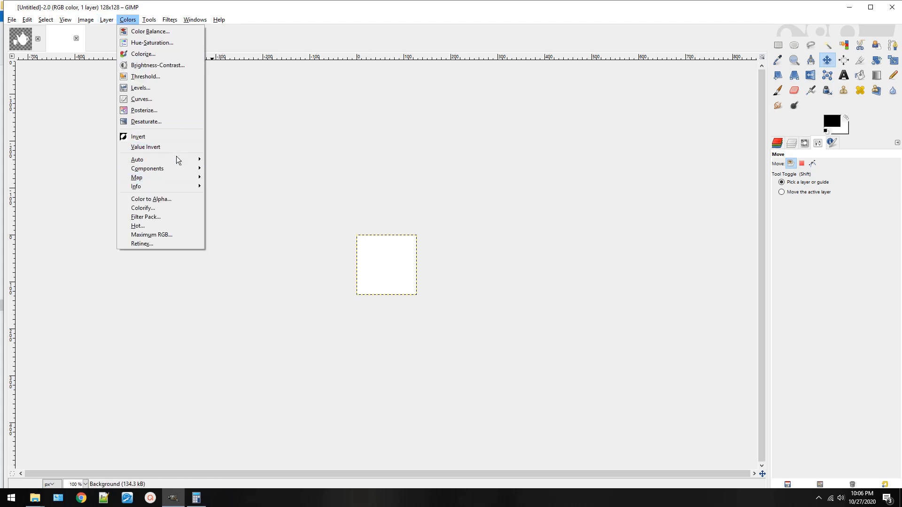
mouse_move(176, 159)
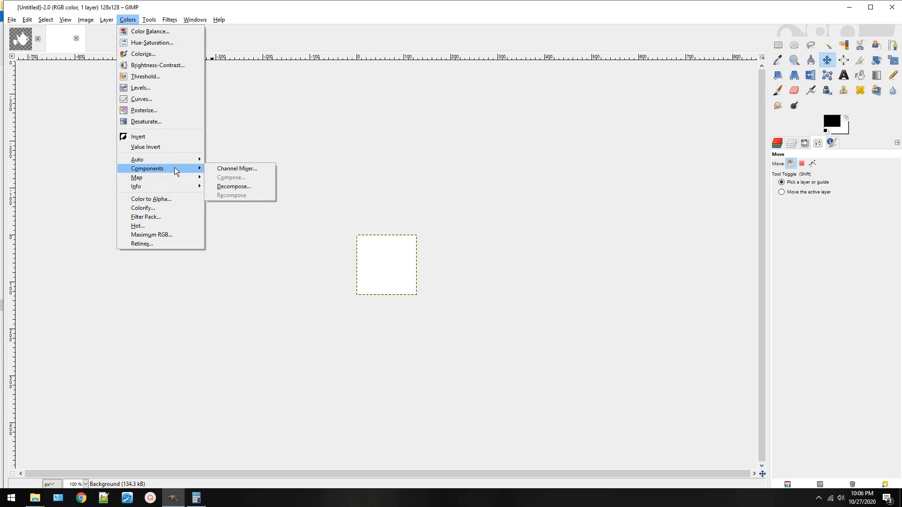
mouse_move(149, 21)
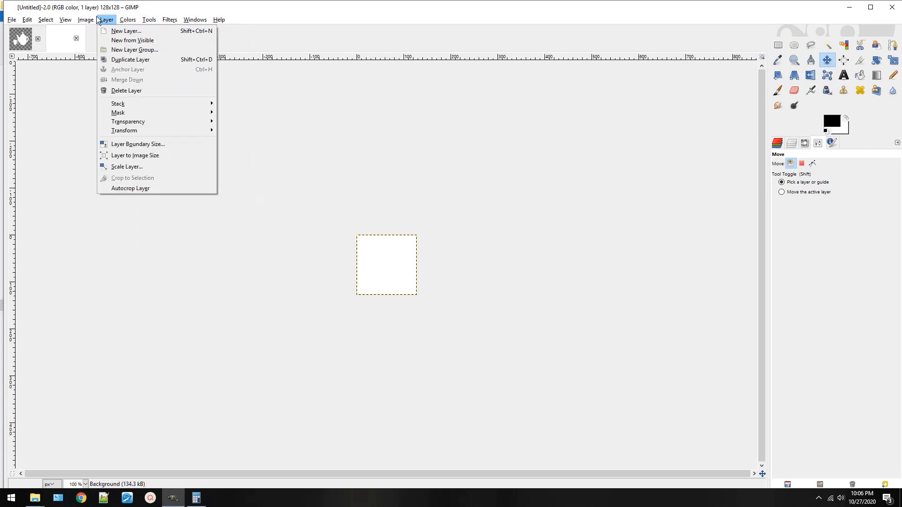
mouse_move(90, 22)
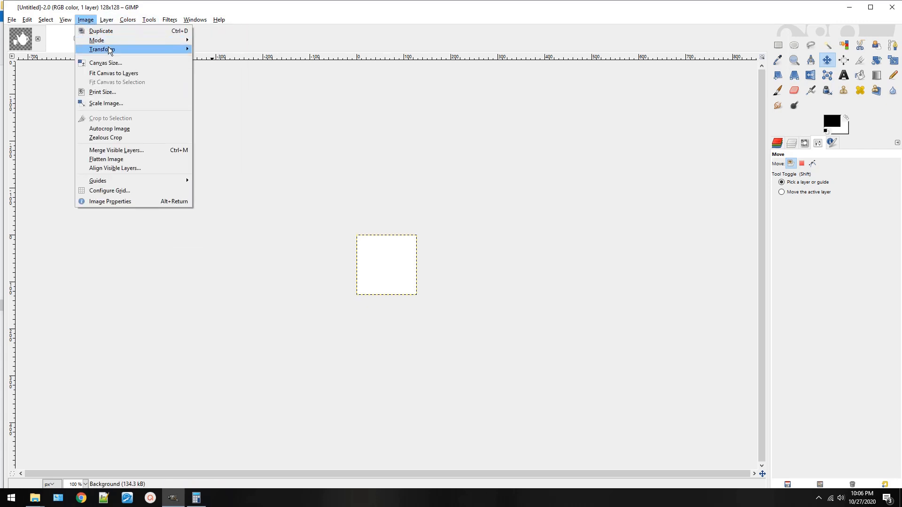
mouse_move(110, 50)
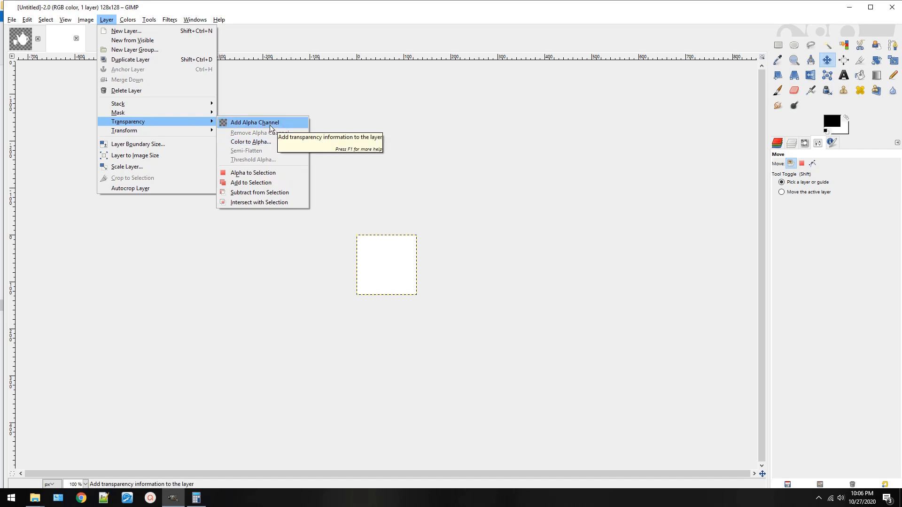
click(230, 123)
Make the background layer fully transparent by applying Threshold Alpha with a threshold of 255
click(106, 19)
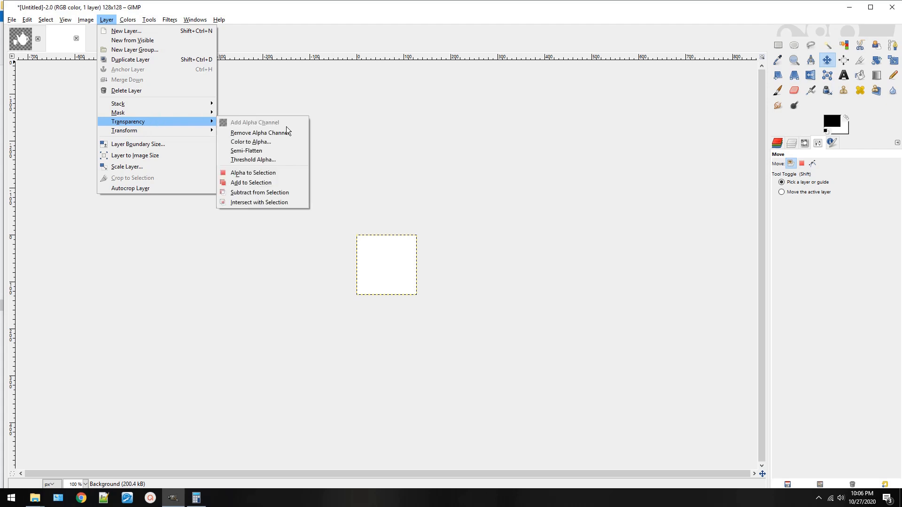
click(281, 159)
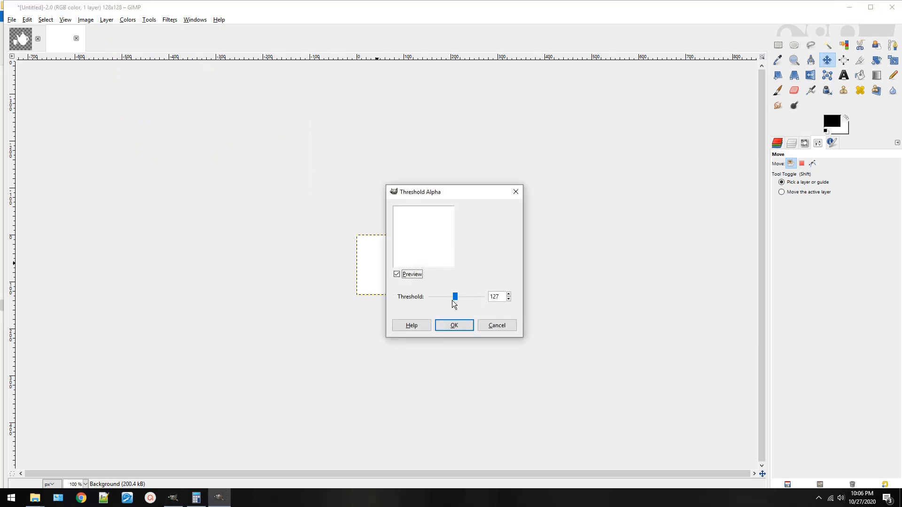
drag(455, 297, 485, 303)
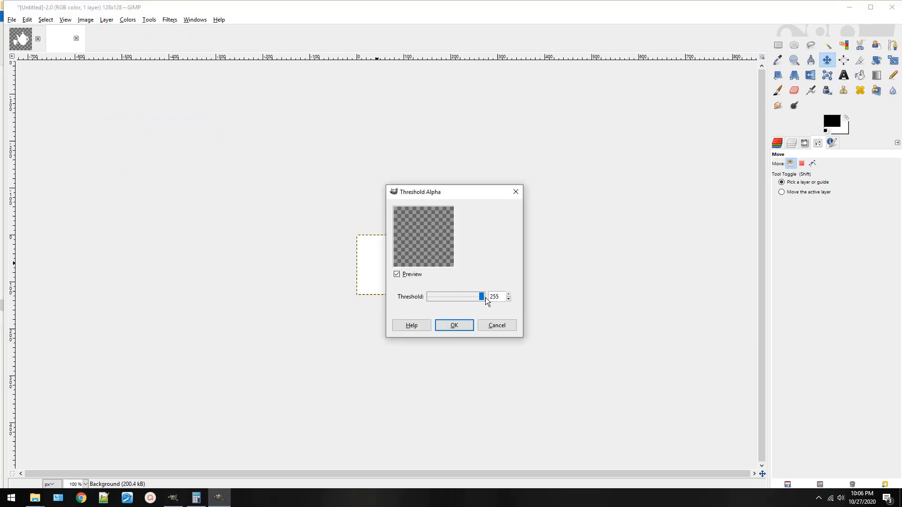
click(462, 325)
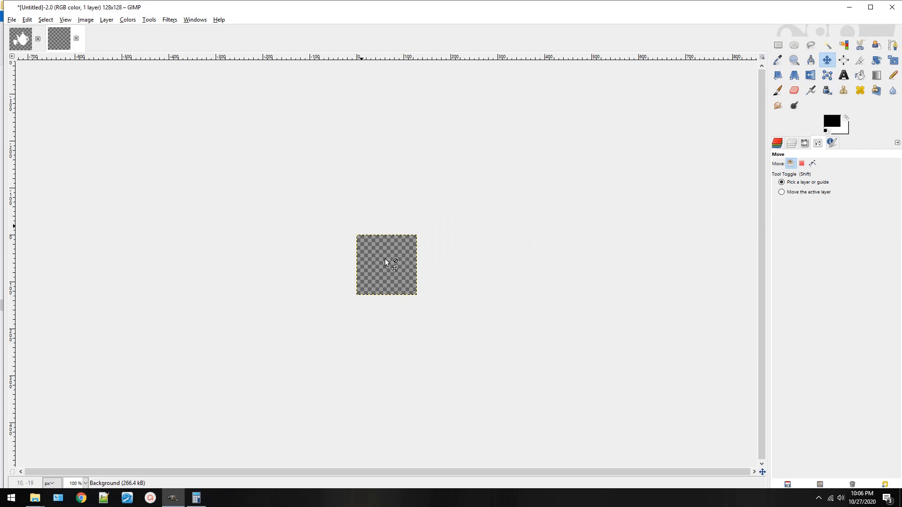
Copy the teapot artwork from the FlagDECAL_England image, paste it into the new transparent image and anchor it
click(29, 41)
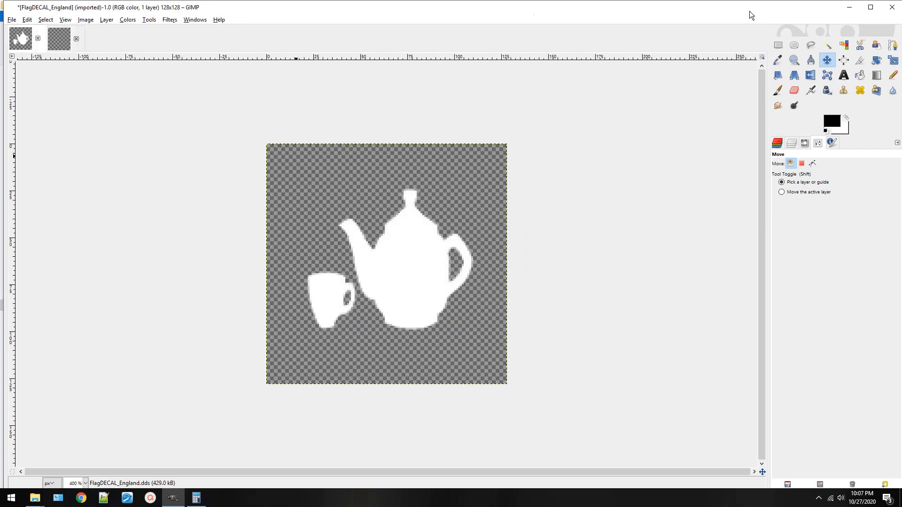
click(778, 45)
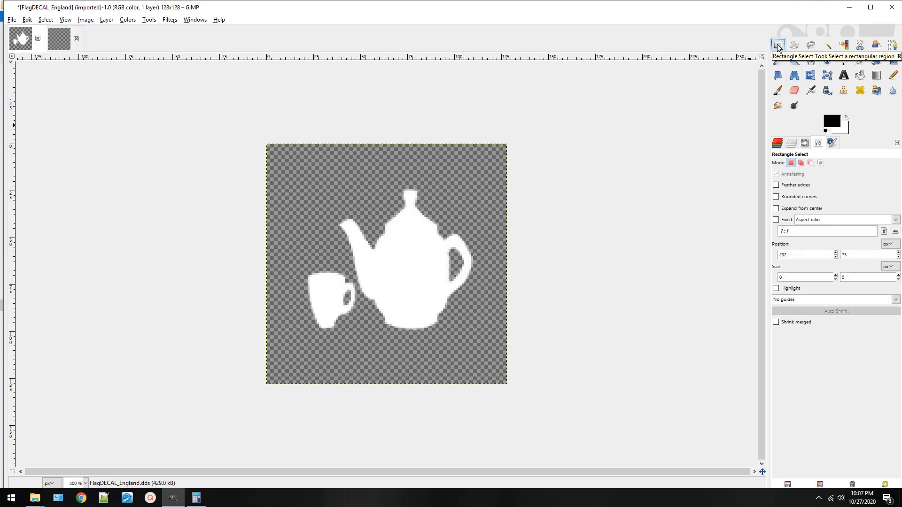
key(ctrl+c)
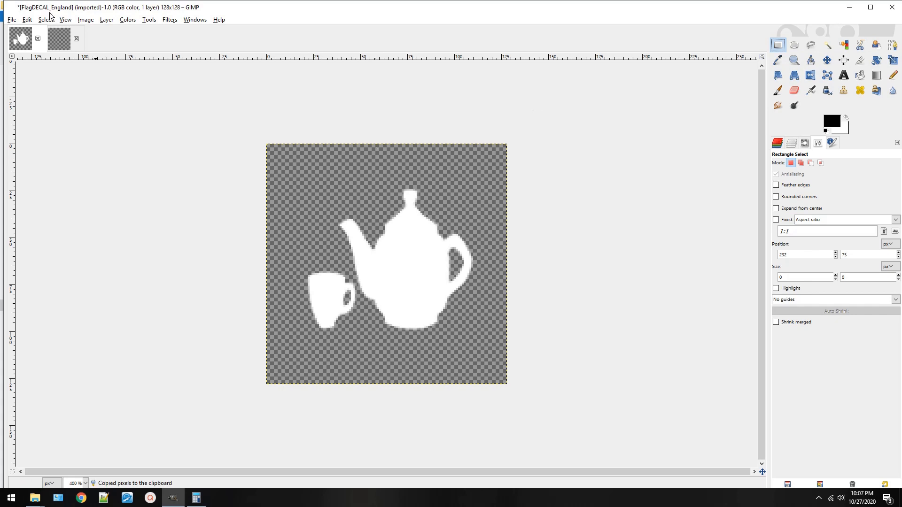
key(ctrl+Tab)
key(ctrl+v)
click(500, 188)
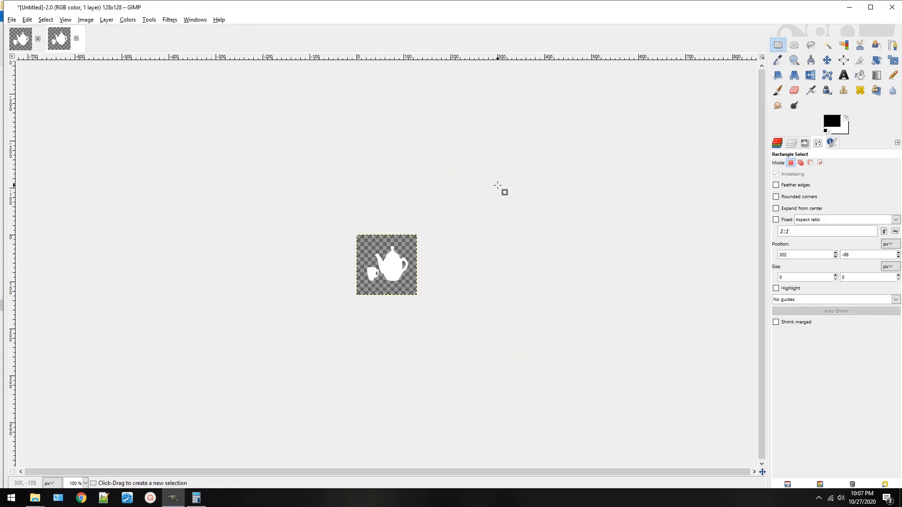
scroll(499, 187, up, 5)
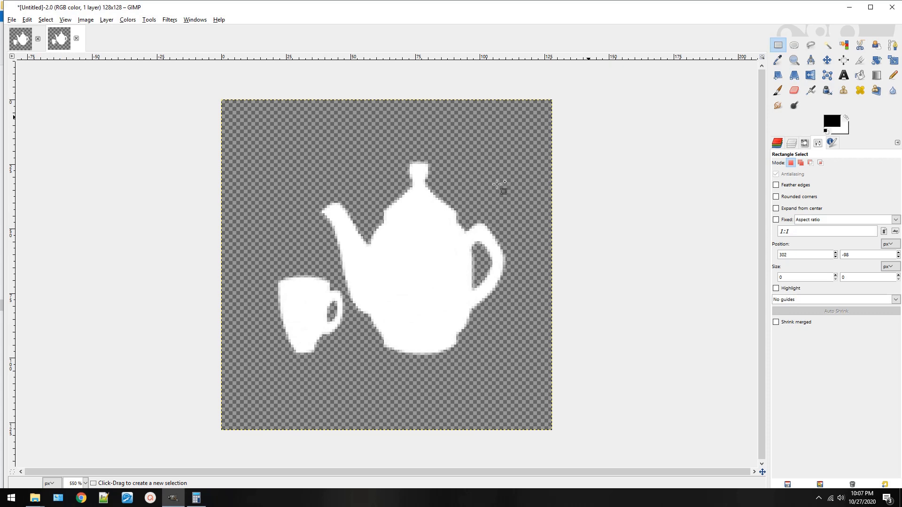
Start exporting the new image and browse to C:\Program Files (x86)\2K Games\Firaxis Games\Sid Meier's Civilization 4 Complete\Beyond the Sword\Mods
key(ctrl)
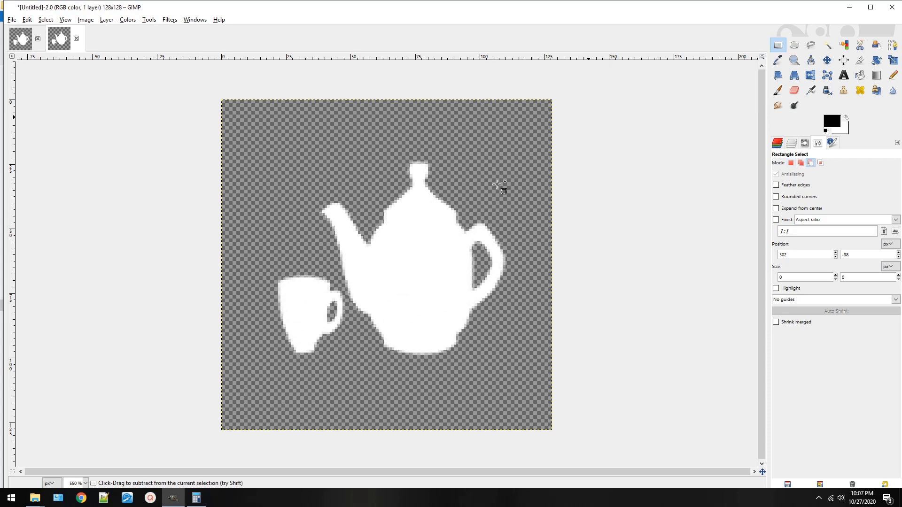
key(ctrl+shift)
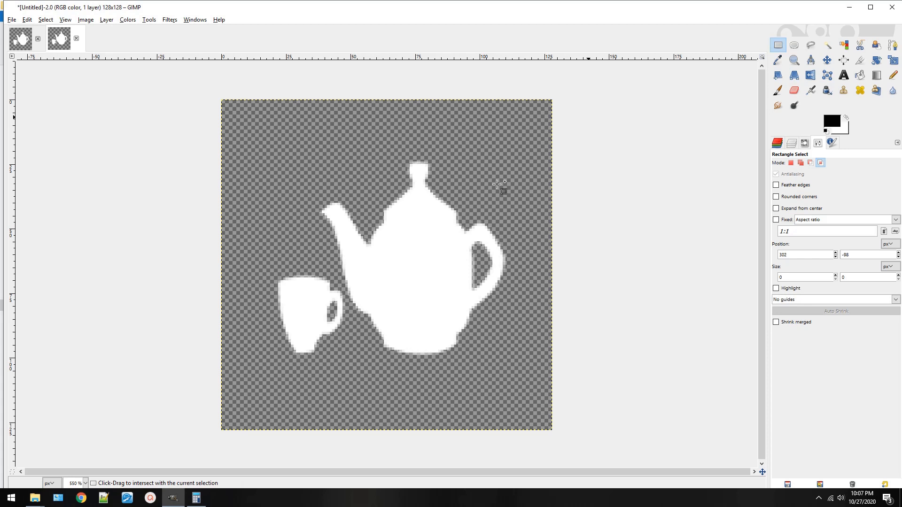
key(ctrl+shift+e)
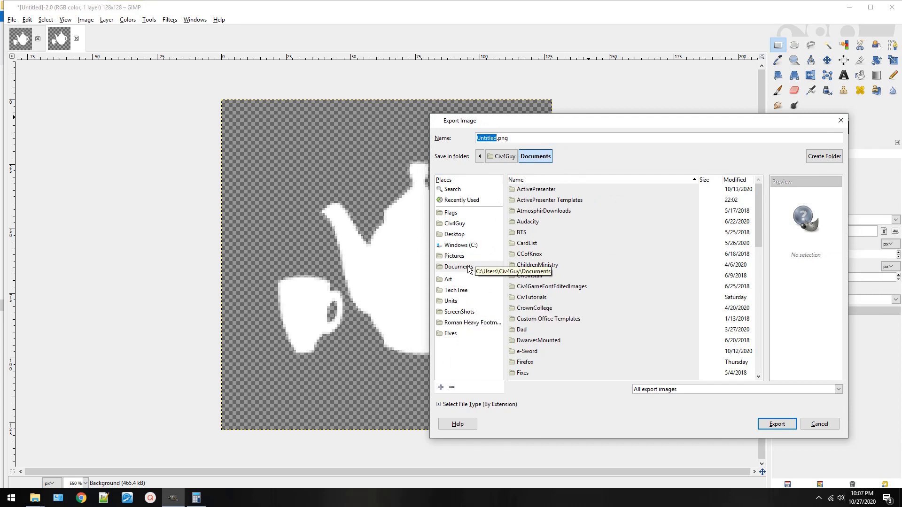
click(468, 246)
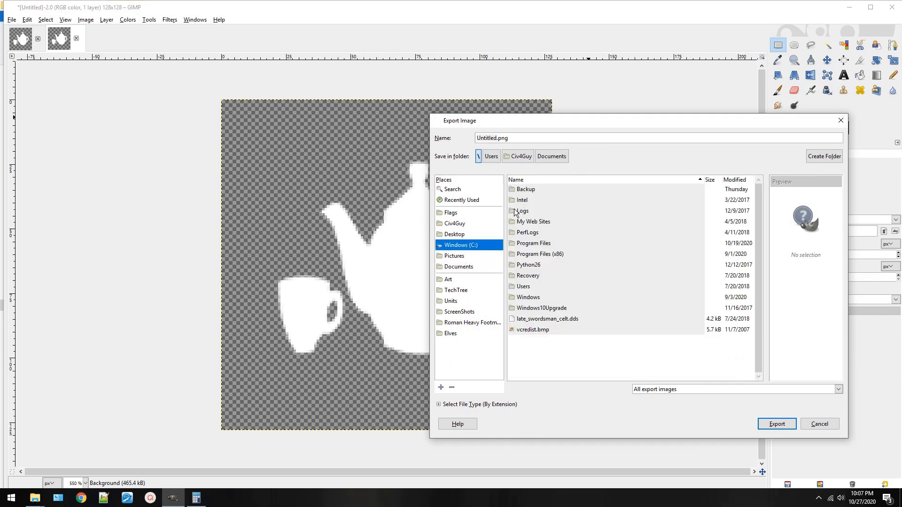
click(547, 256)
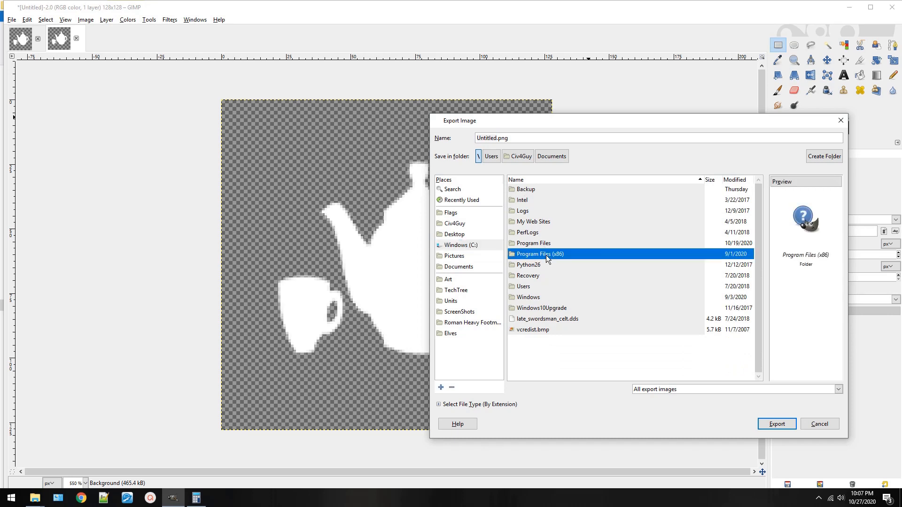
double_click(549, 251)
click(528, 196)
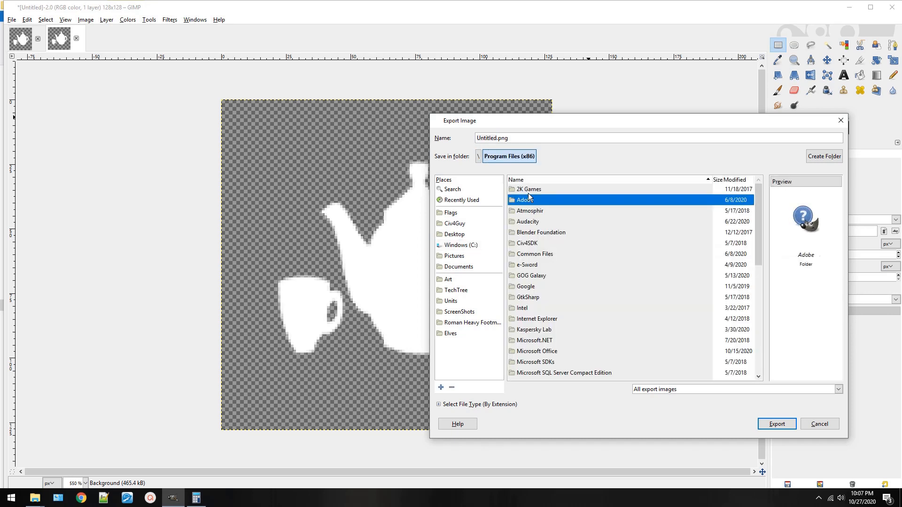
double_click(528, 191)
double_click(528, 190)
double_click(528, 190)
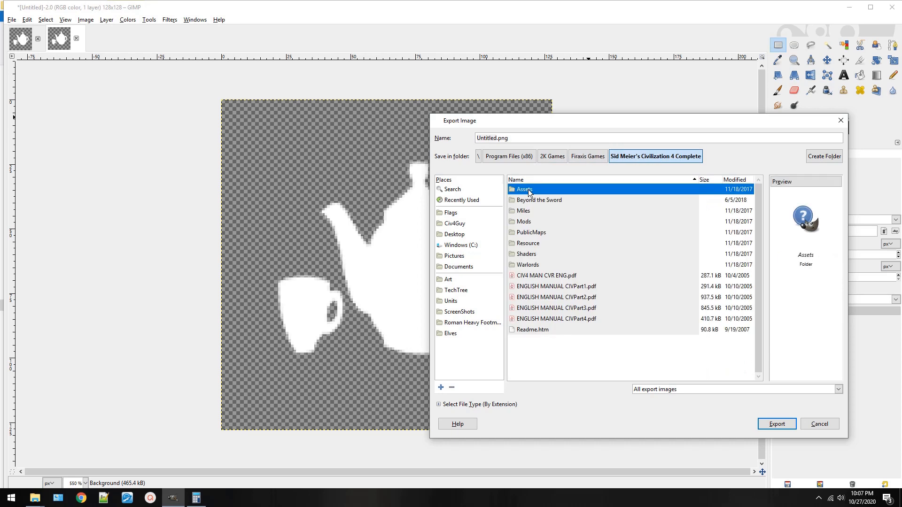
double_click(540, 201)
double_click(534, 223)
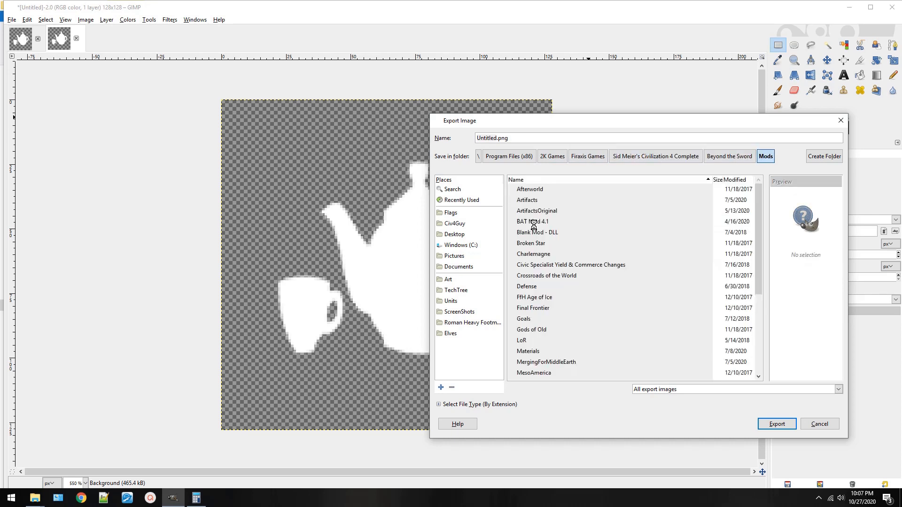
Export the image as Untitled.png with the default PNG options into the mod folder Overexplained\Assets\Art\Interface\Flags
scroll(559, 284, down, 3)
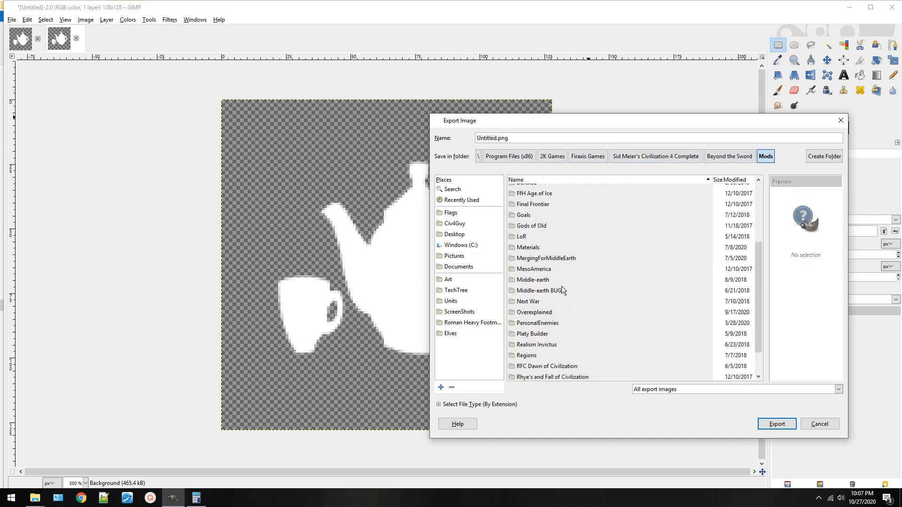
double_click(548, 311)
double_click(522, 192)
double_click(522, 190)
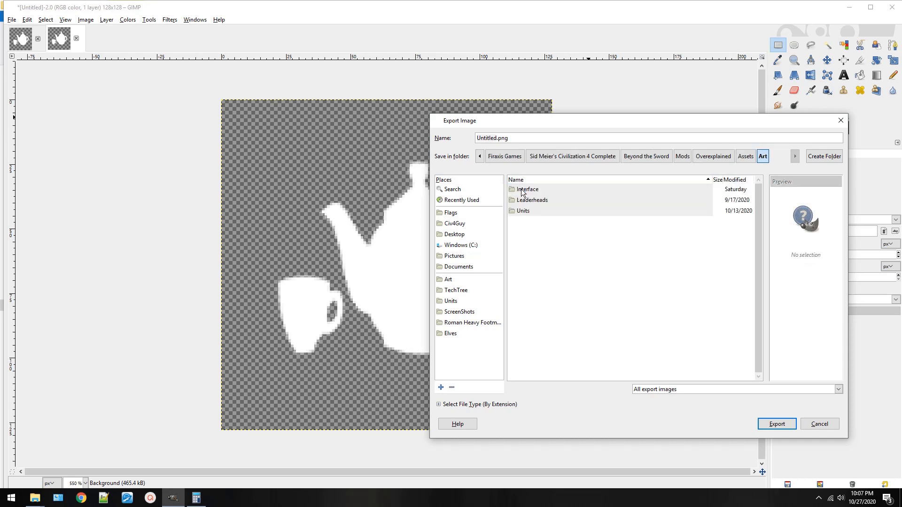
double_click(534, 190)
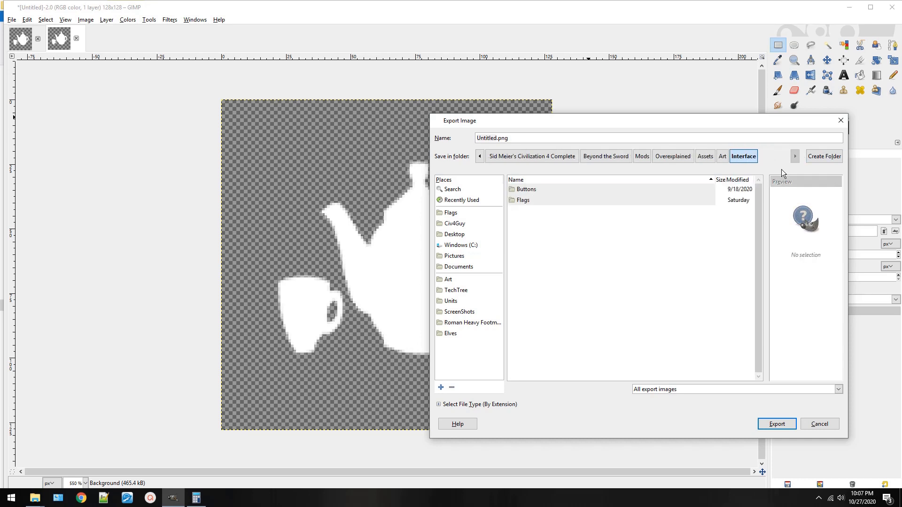
double_click(537, 201)
click(775, 425)
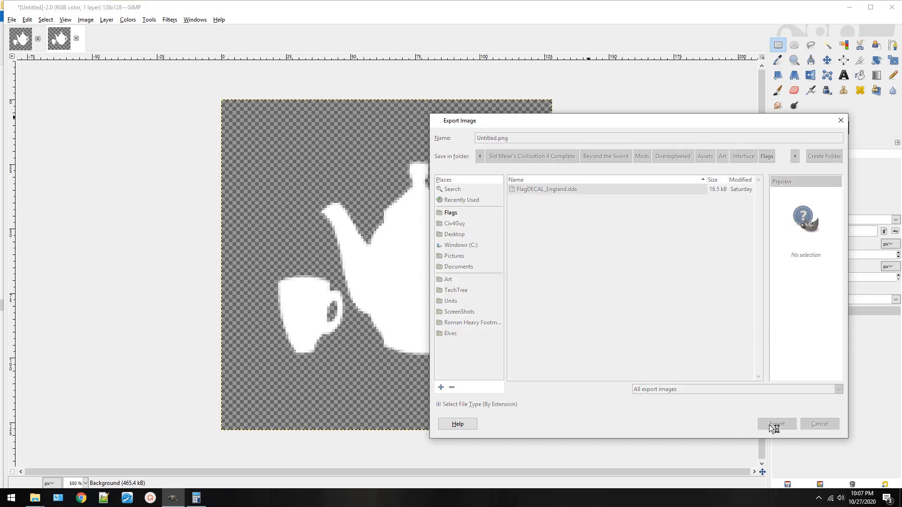
click(460, 335)
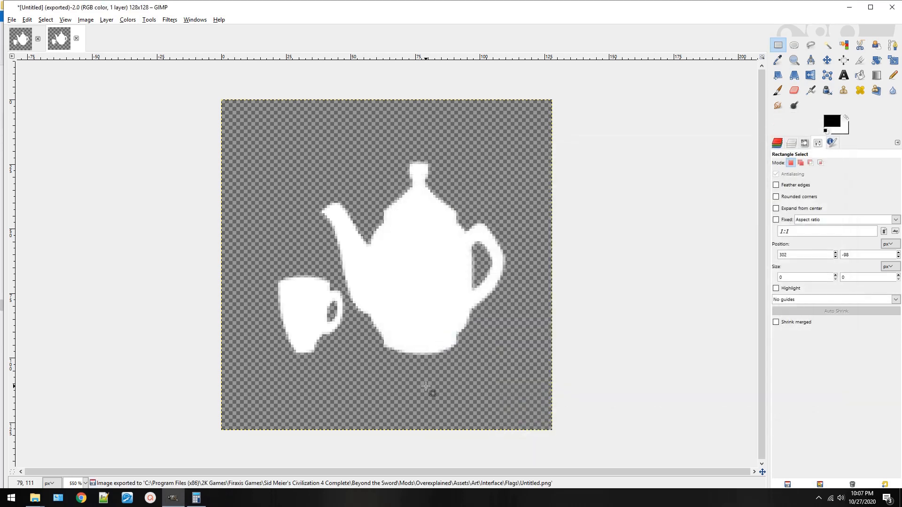
Export the image over the existing FlagDECAL_England.dds in the Flags folder, using default format, no compression and no mipmaps
click(12, 20)
click(66, 146)
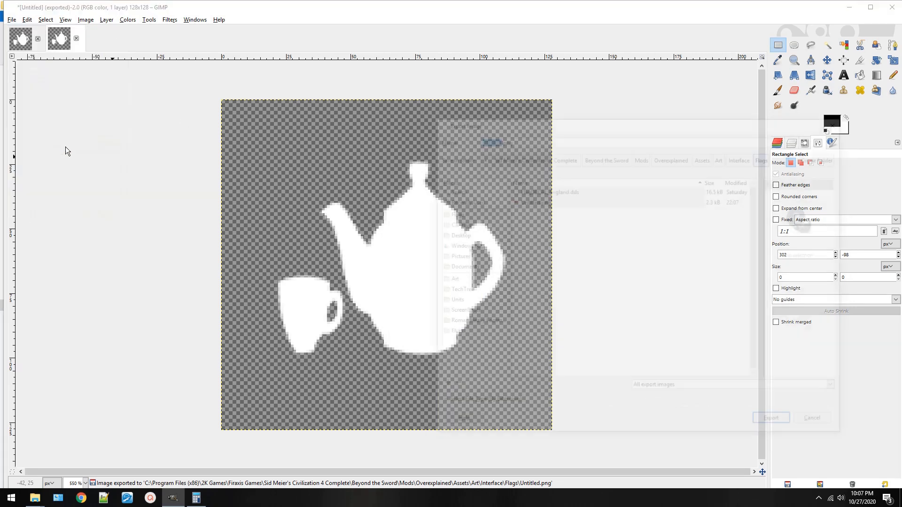
click(586, 190)
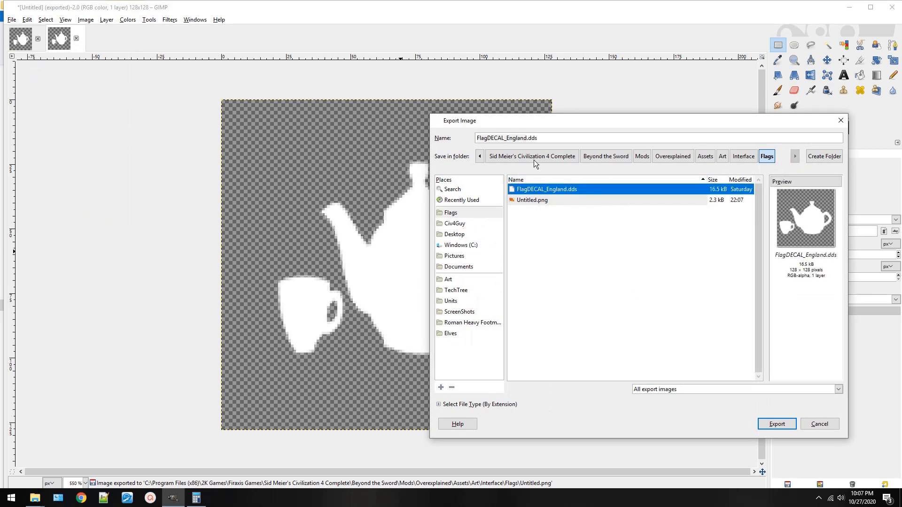
click(776, 424)
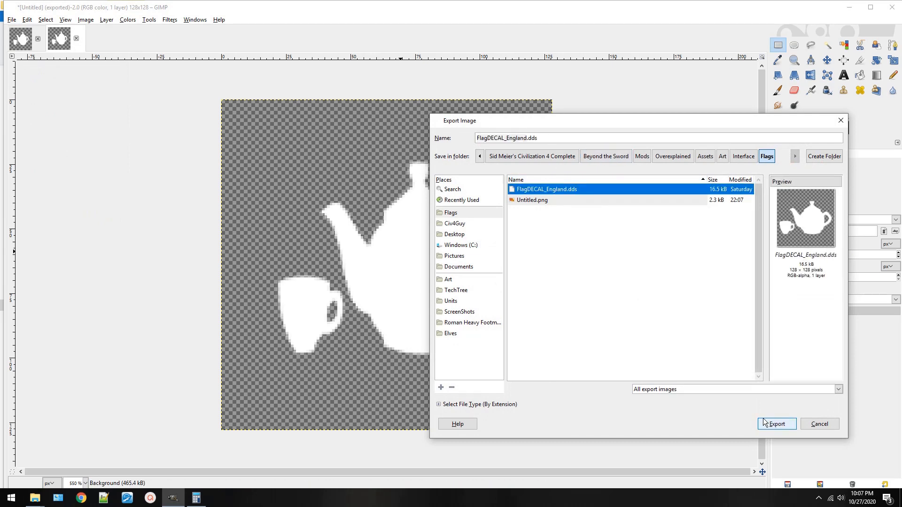
click(653, 322)
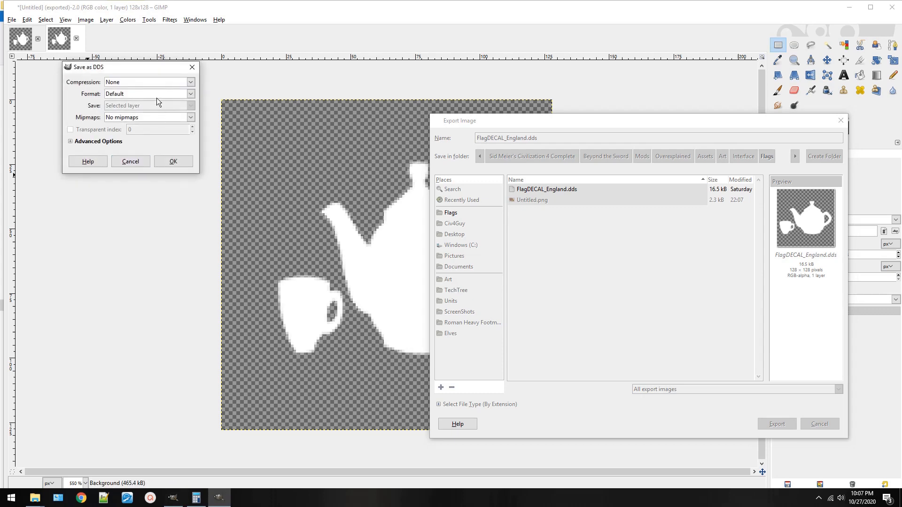
click(174, 161)
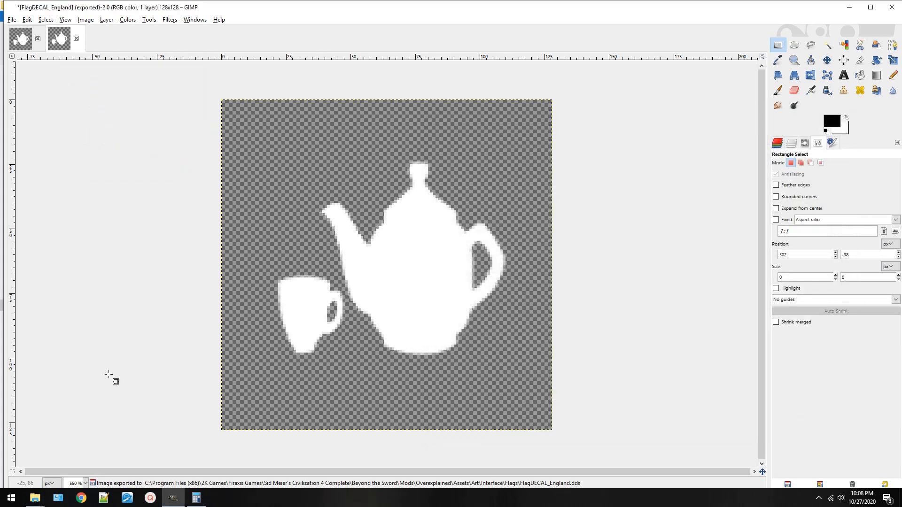
Switch to File Explorer and locate the base game's CIV4ArtDefines_Civilization.xml in Beyond the Sword\Assets\XML\Art
mouse_move(48, 501)
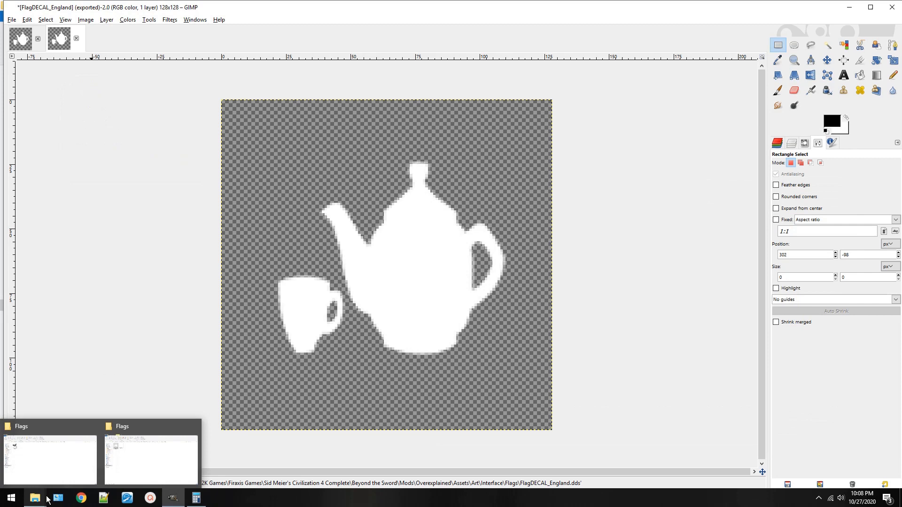
click(51, 458)
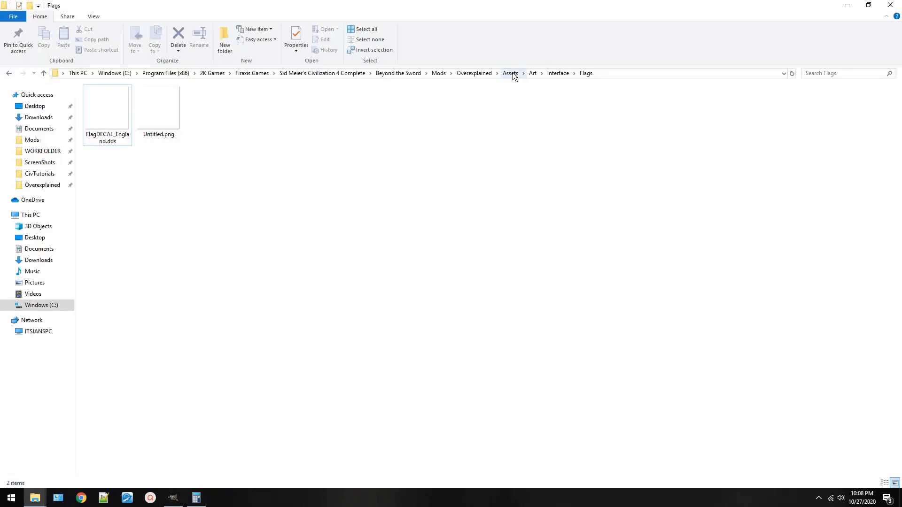
click(406, 73)
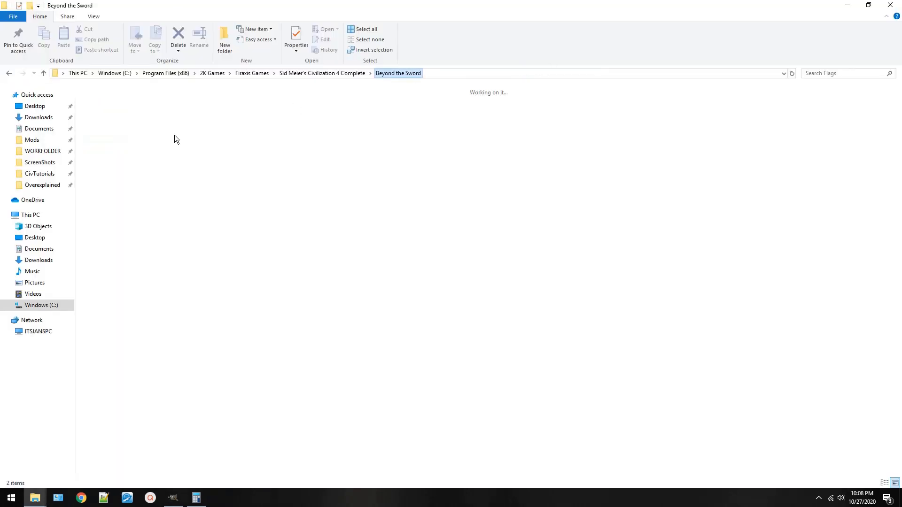
double_click(122, 108)
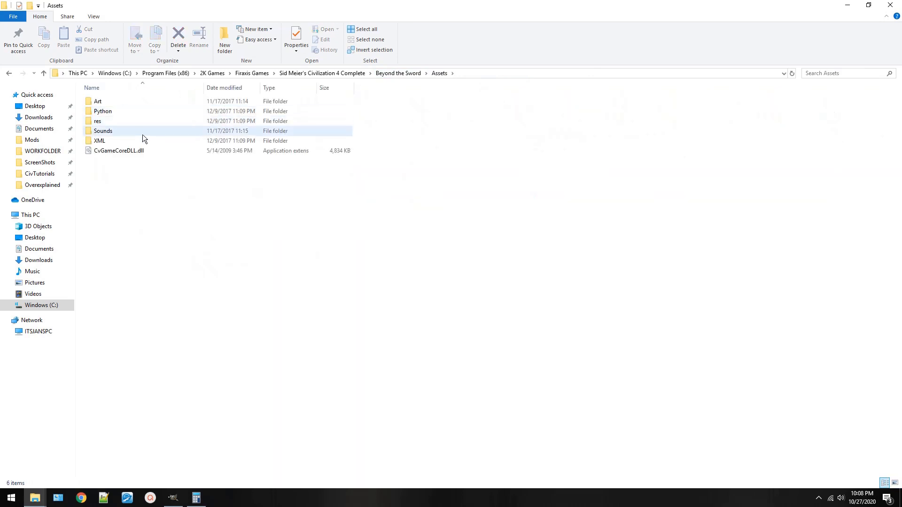
double_click(142, 140)
double_click(143, 102)
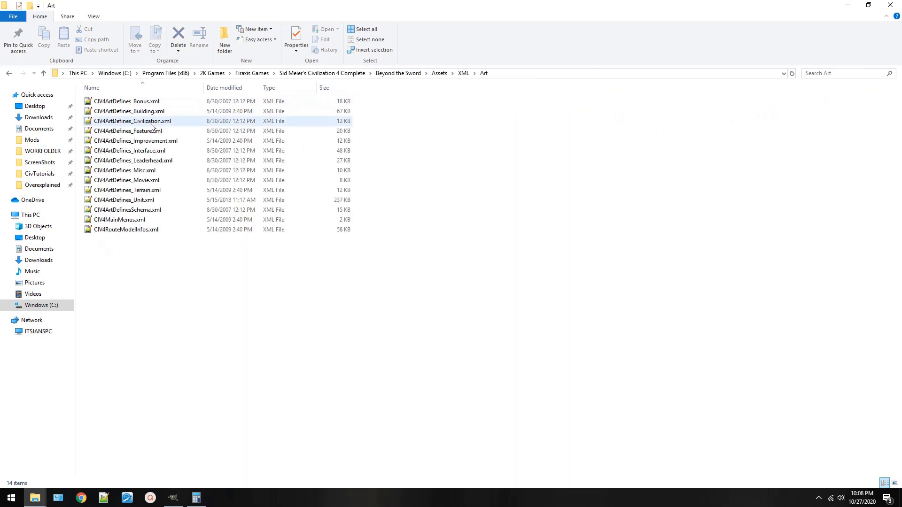
click(151, 123)
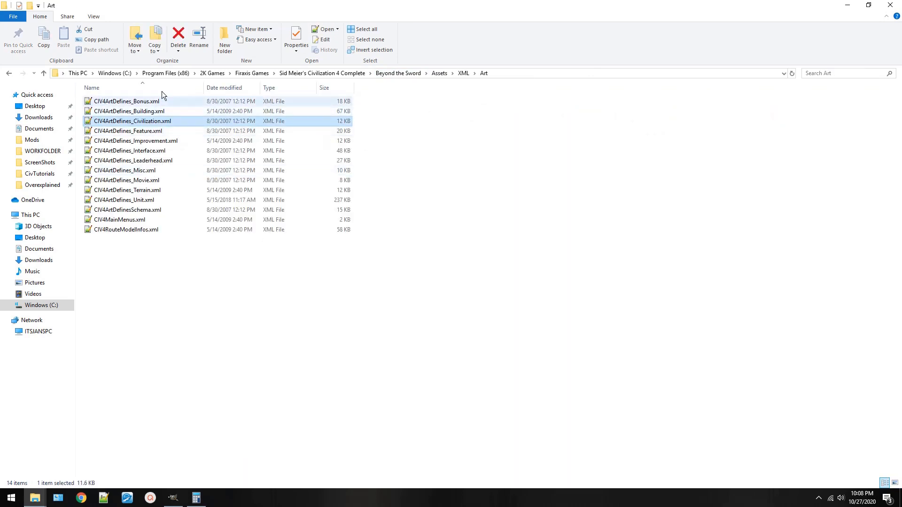
Leave the base game's XML folder and go to the Mods folder of Beyond the Sword
click(410, 72)
click(347, 74)
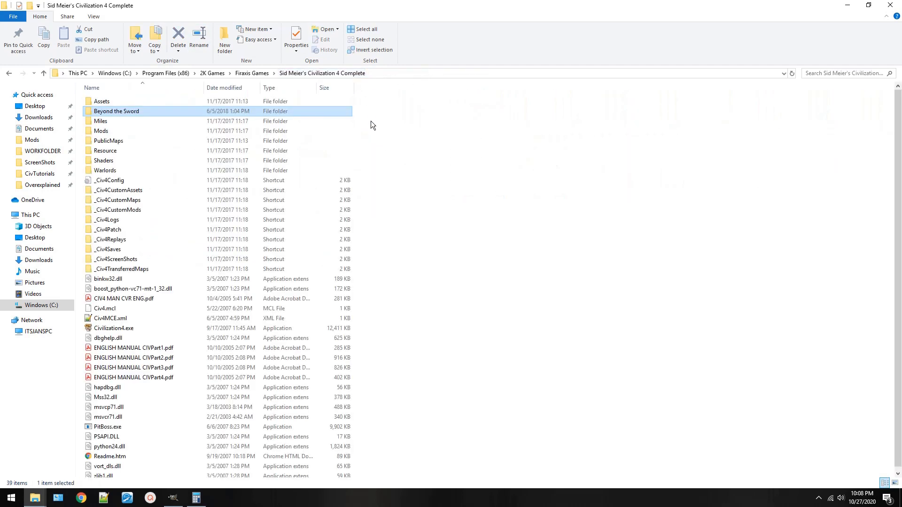
double_click(168, 119)
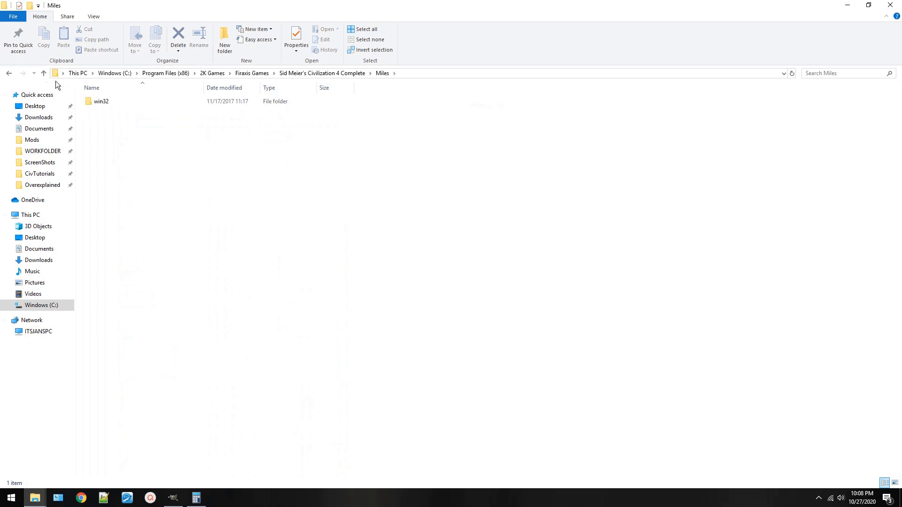
click(34, 73)
click(43, 73)
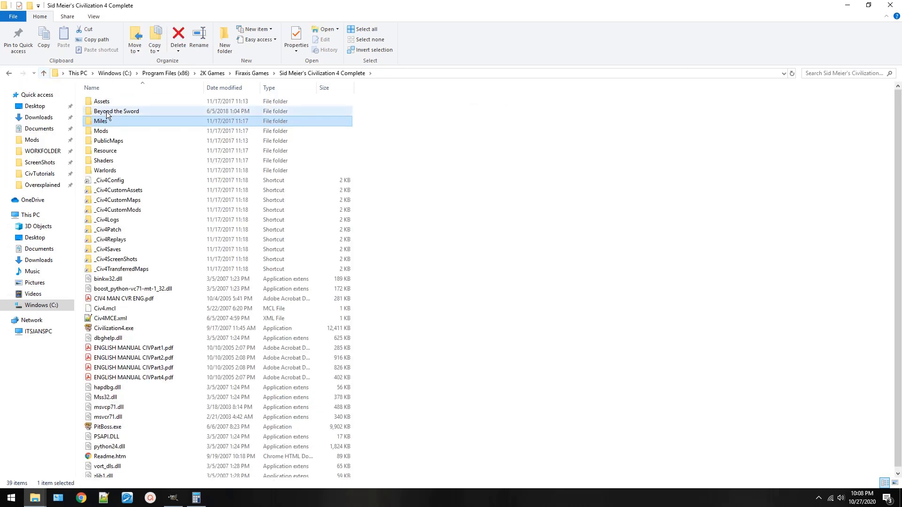
double_click(107, 112)
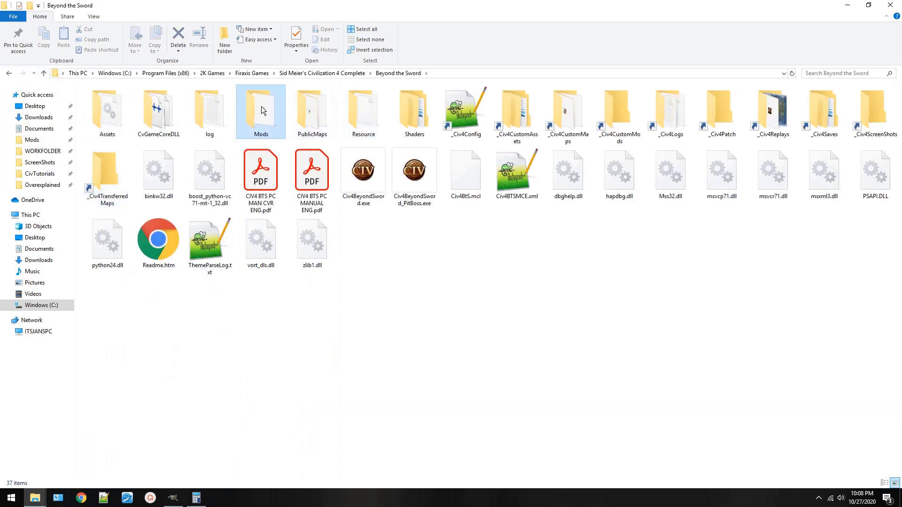
double_click(261, 106)
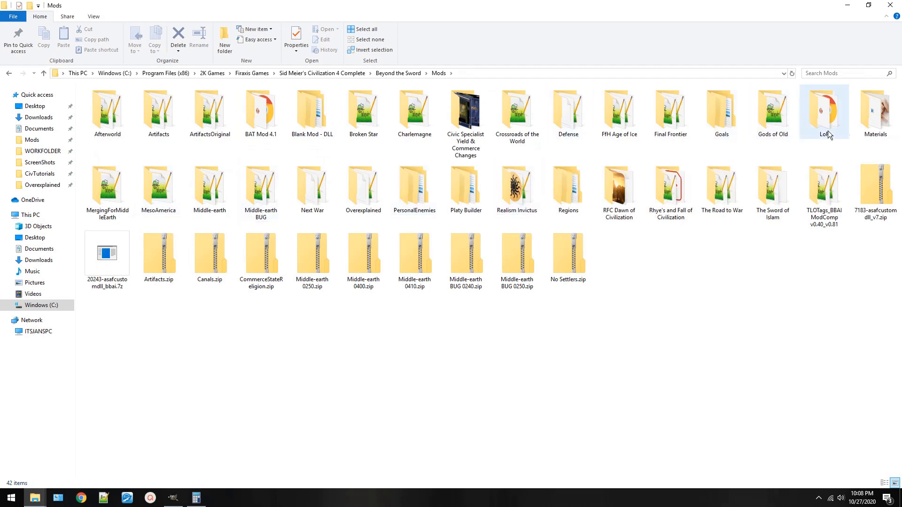
Look into the Middle-earth mod's Assets\XML folder and return to the Mods folder
double_click(216, 191)
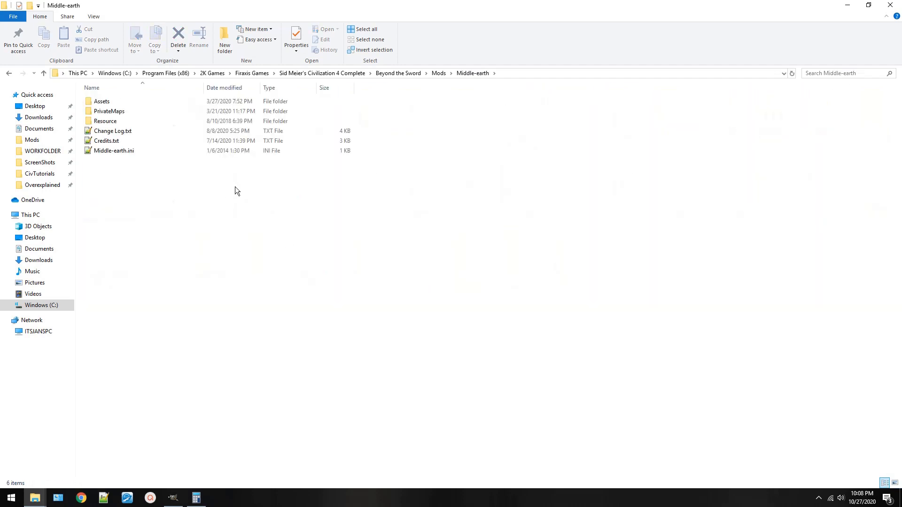
double_click(101, 102)
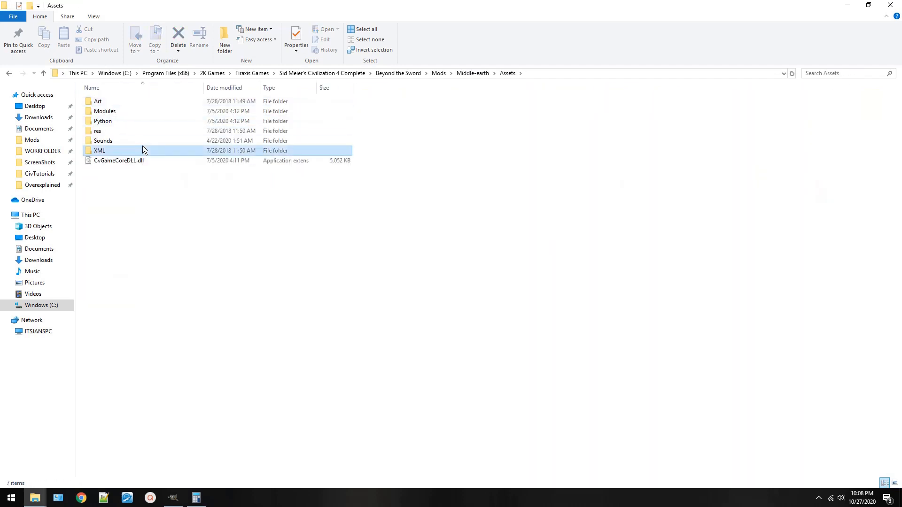
double_click(143, 149)
click(43, 73)
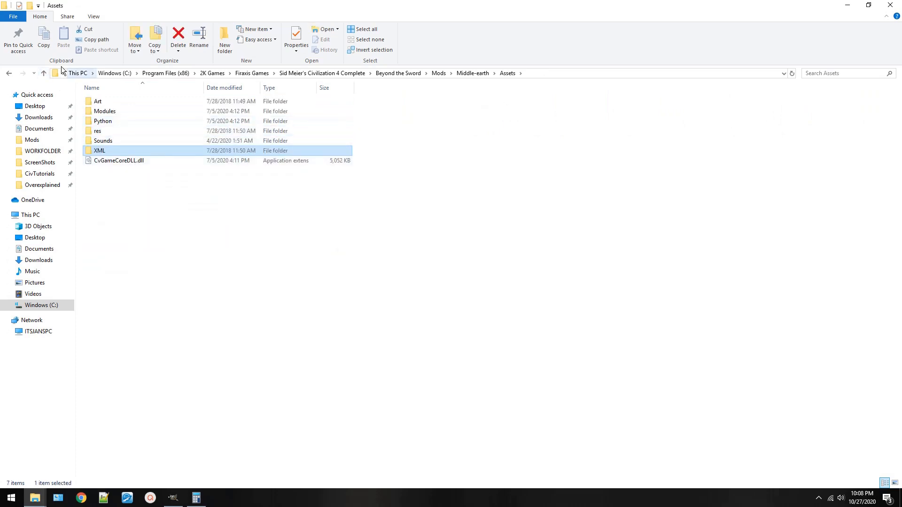
click(43, 73)
click(43, 73)
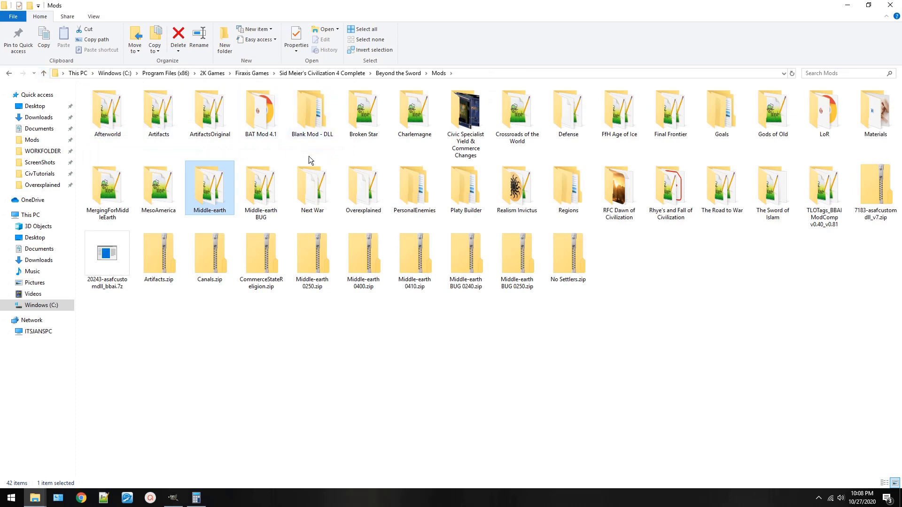
Open CIV4ArtDefines_Civilization.xml from the Overexplained mod's Assets\XML\Art folder in Notepad++
double_click(363, 188)
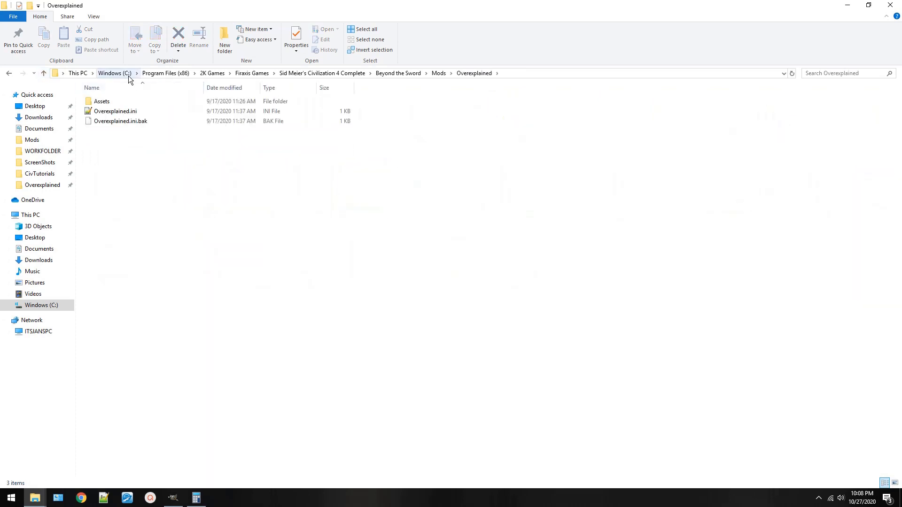
double_click(114, 98)
double_click(109, 102)
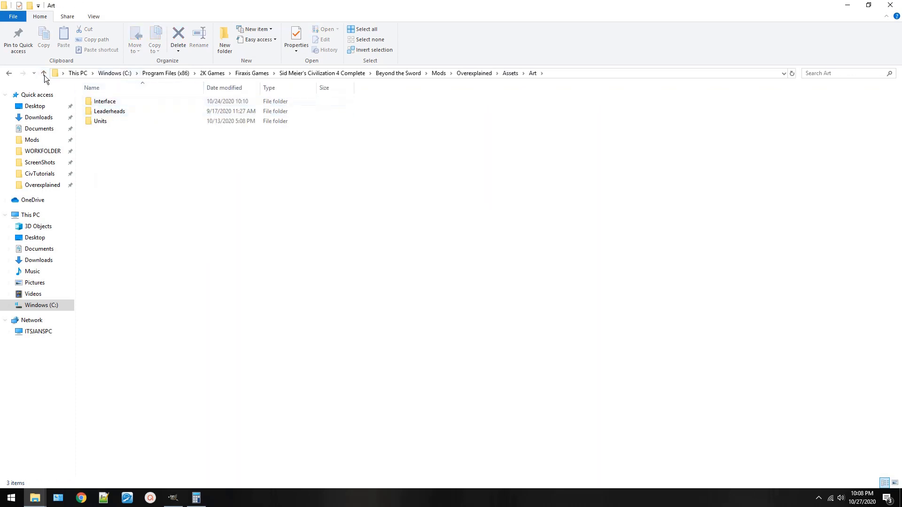
click(44, 73)
double_click(126, 112)
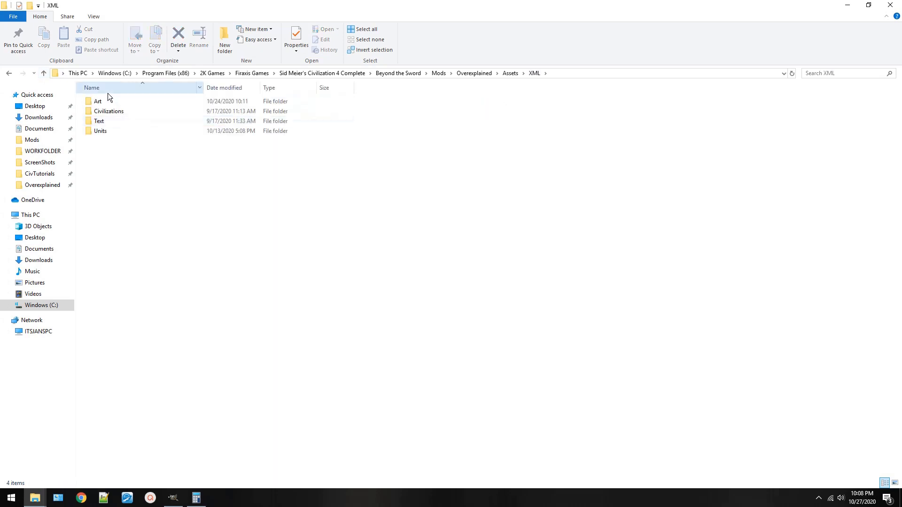
double_click(105, 101)
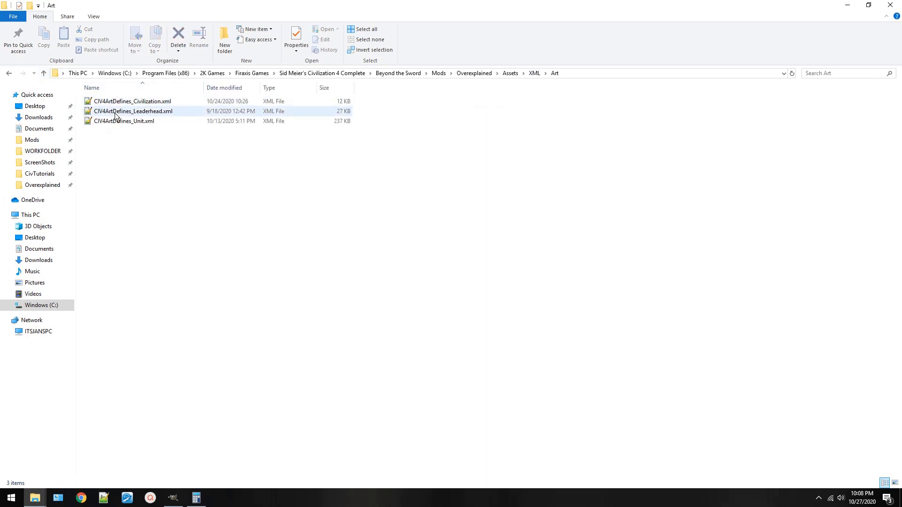
double_click(156, 103)
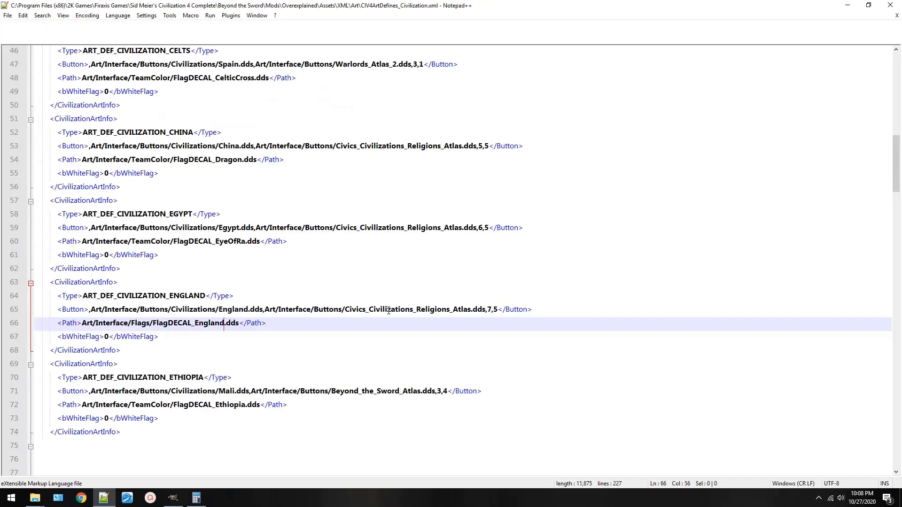
Find the ART_DEF_CIVILIZATION_ENGLAND entry and examine its type and button lines
scroll(323, 300, down, 3)
drag(113, 187, 253, 199)
click(158, 174)
drag(129, 165, 205, 173)
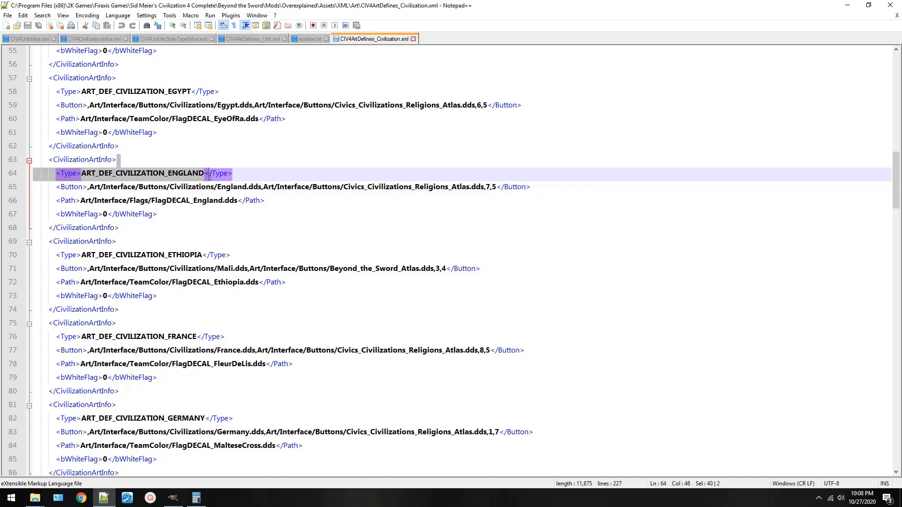
click(91, 175)
scroll(94, 188, up, 6)
scroll(106, 240, down, 6)
click(167, 187)
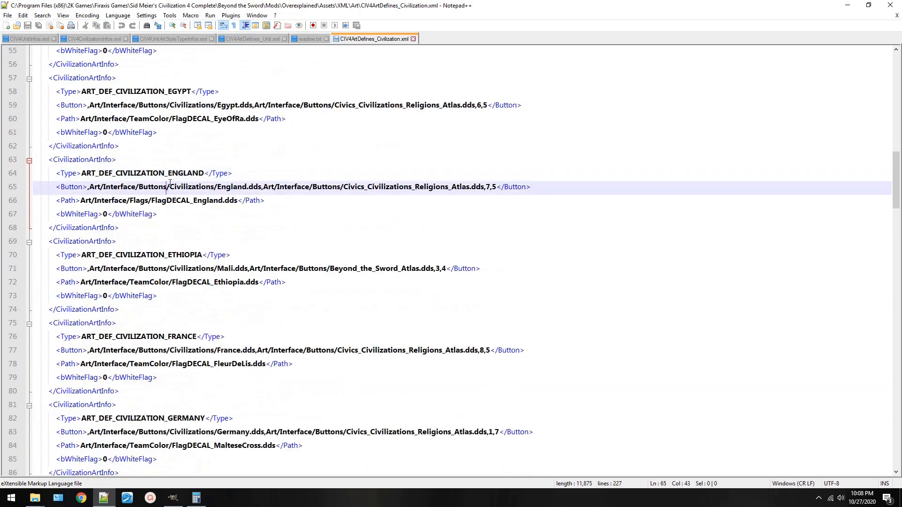
click(231, 172)
scroll(141, 211, up, 1)
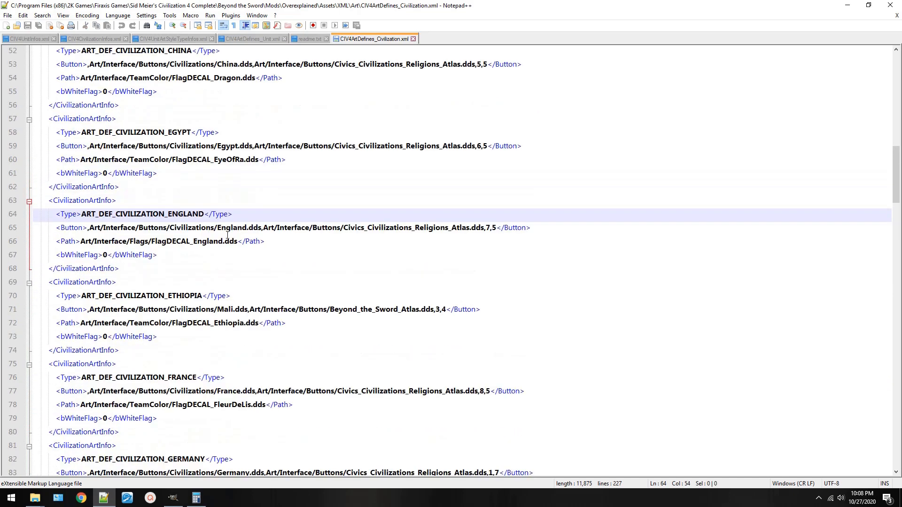
Check that the England entry's flag path matches the exported decal's folder, file name and .dds extension
click(86, 244)
double_click(110, 241)
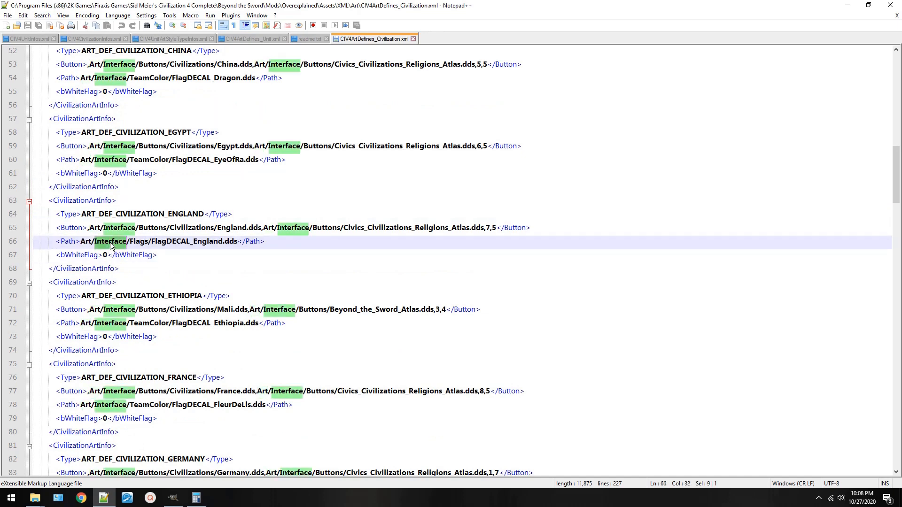
double_click(141, 242)
double_click(188, 241)
click(201, 242)
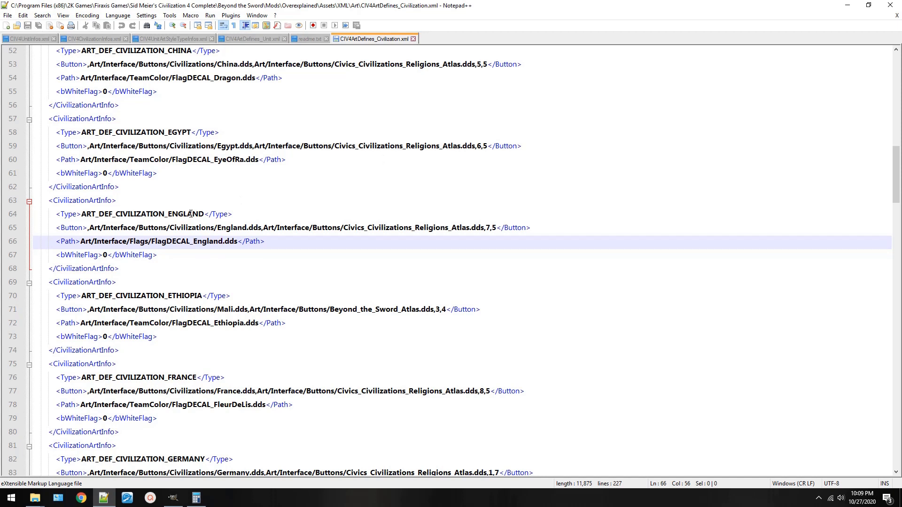
double_click(239, 314)
click(238, 242)
click(257, 229)
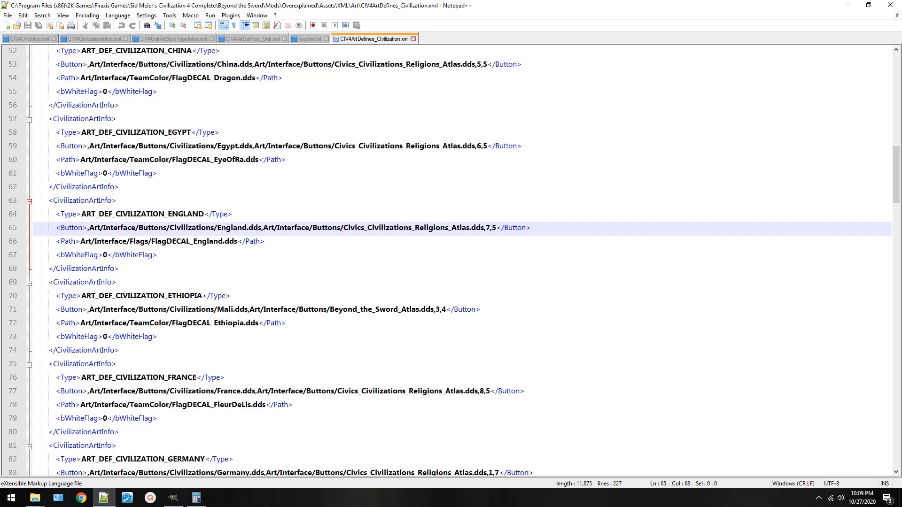
click(230, 253)
click(225, 243)
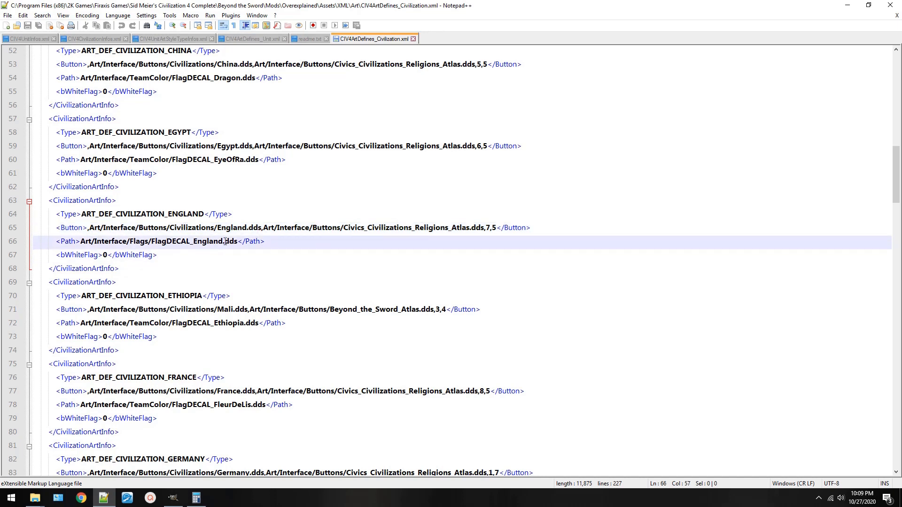
drag(83, 227, 223, 243)
click(234, 242)
Minimize the open windows and launch the Overexplained mod from its desktop shortcut
click(847, 5)
click(847, 6)
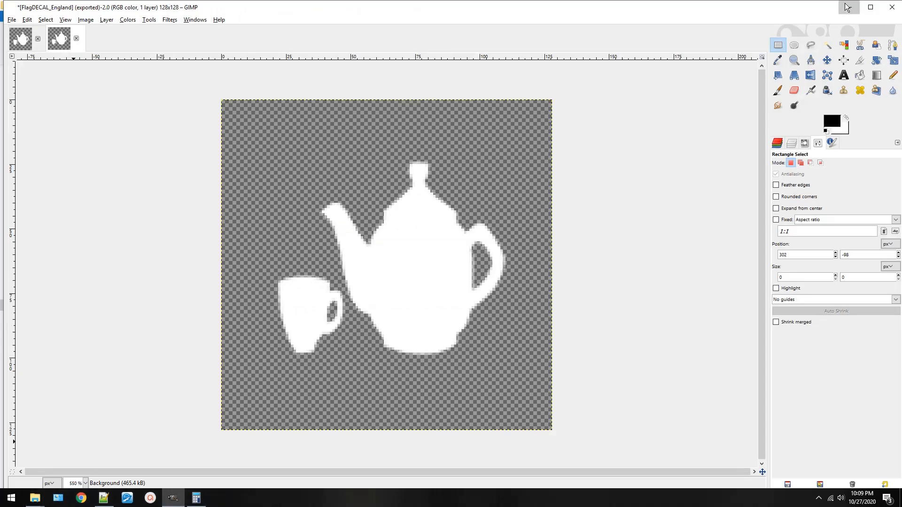
click(847, 5)
click(846, 5)
click(282, 129)
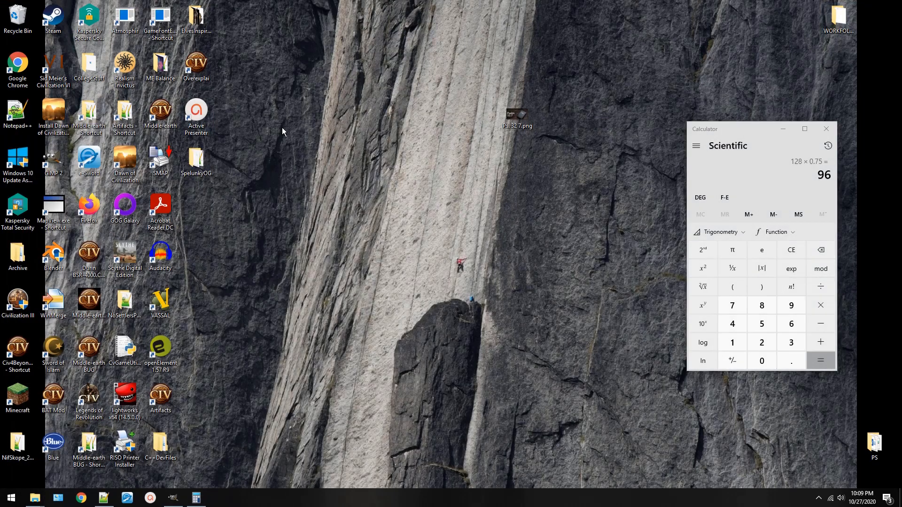
click(198, 73)
double_click(197, 73)
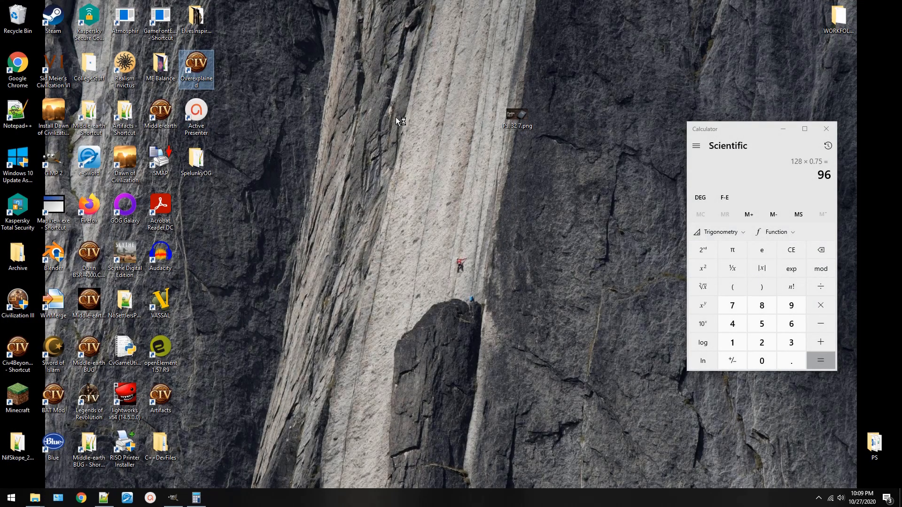
Close the calculator and set up a single-player game on a Duel-size Fractal map with Temperate climate and Medium sea level
click(825, 129)
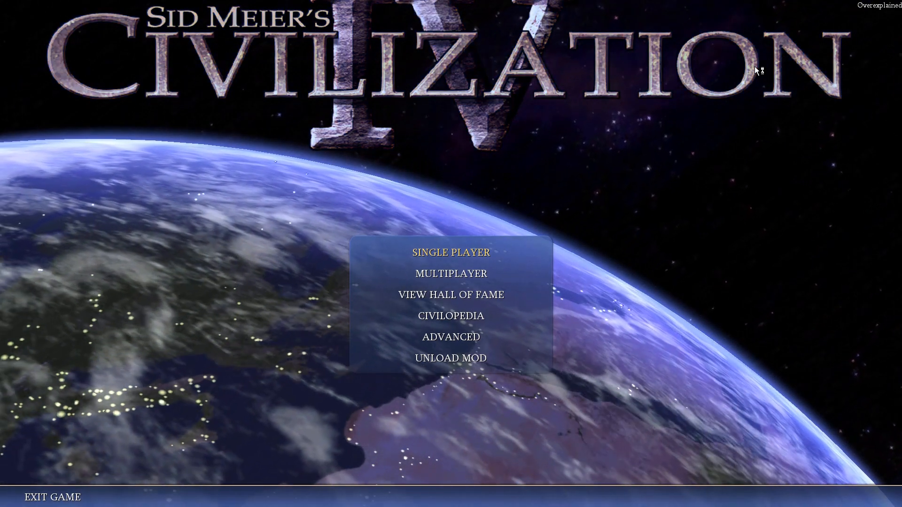
click(476, 254)
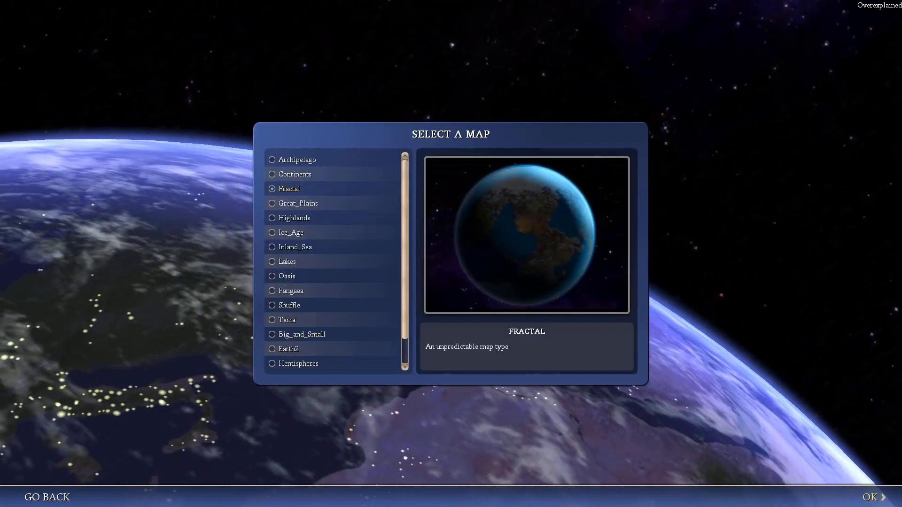
click(875, 496)
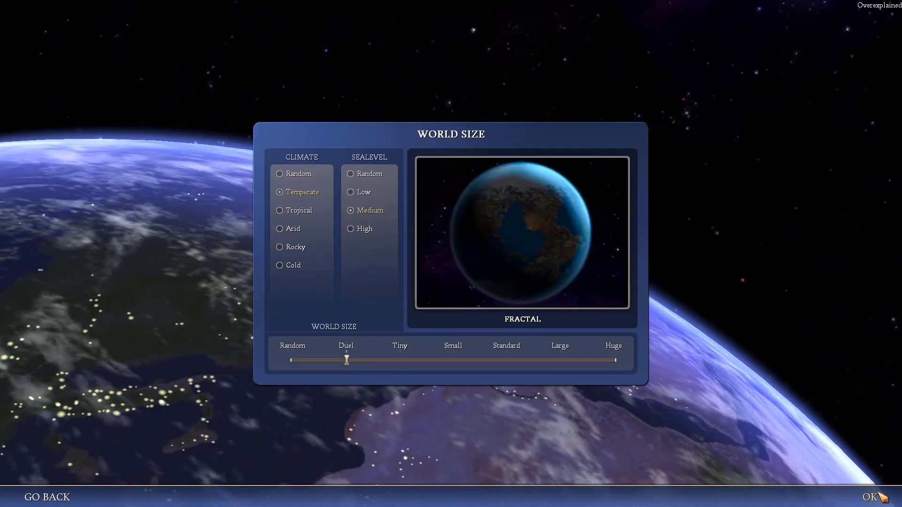
click(875, 497)
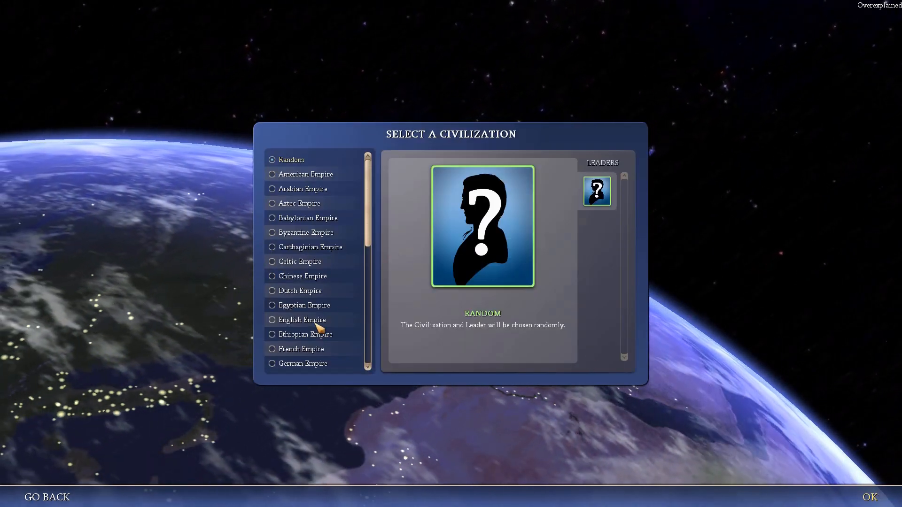
Choose the English Empire, launch the game at Monarch difficulty and Normal speed, and dismiss the Dawn of Man introduction
click(313, 319)
click(879, 498)
click(881, 499)
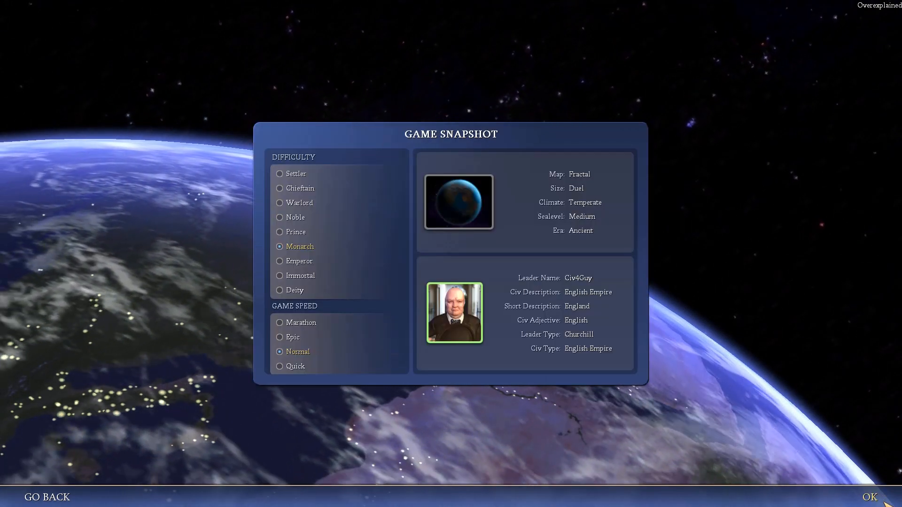
click(875, 497)
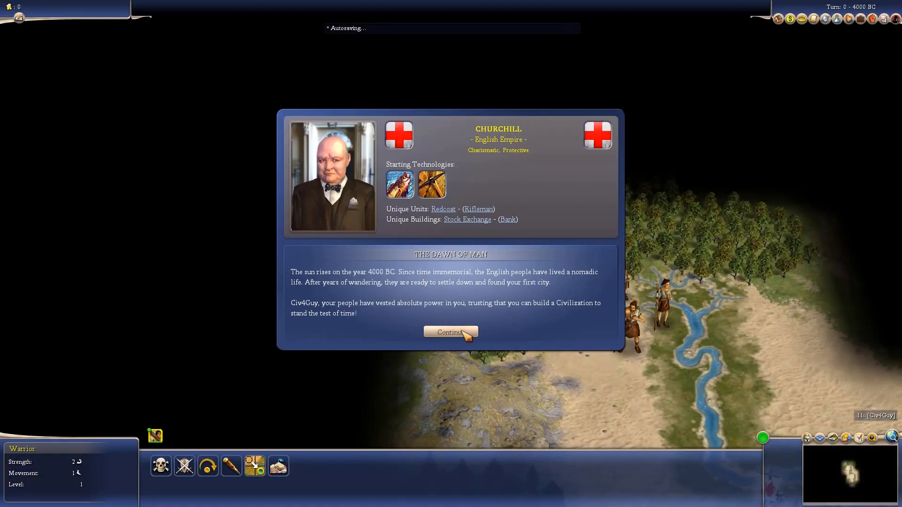
click(463, 332)
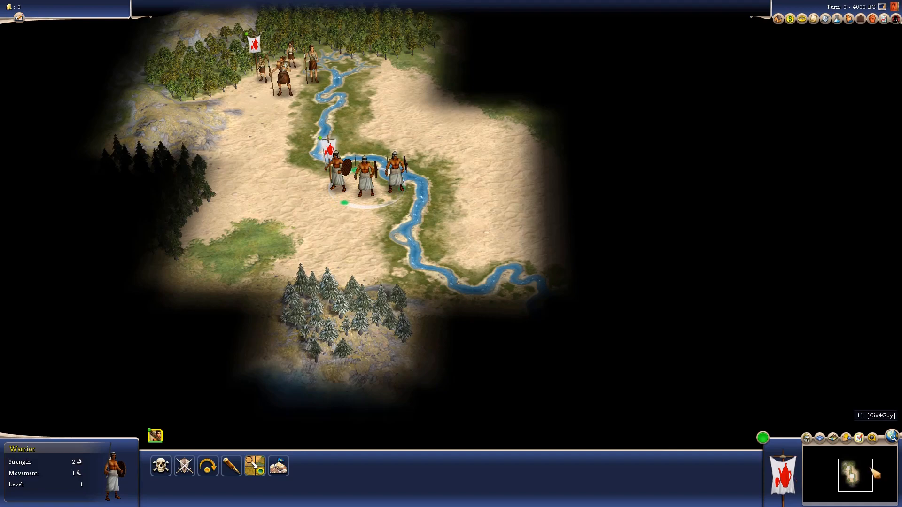
Examine the teapot decal on the flags carried by the English warriors and settlers on the map
click(856, 477)
scroll(301, 195, up, 4)
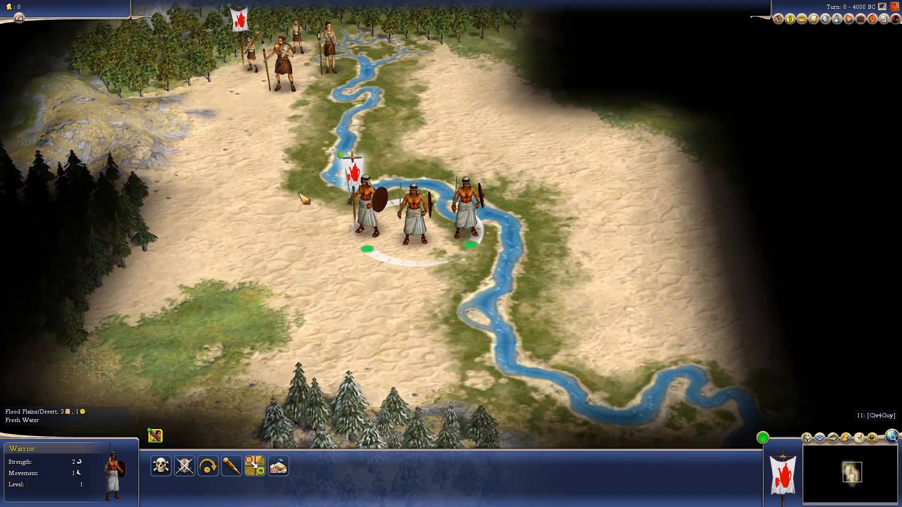
scroll(305, 199, up, 3)
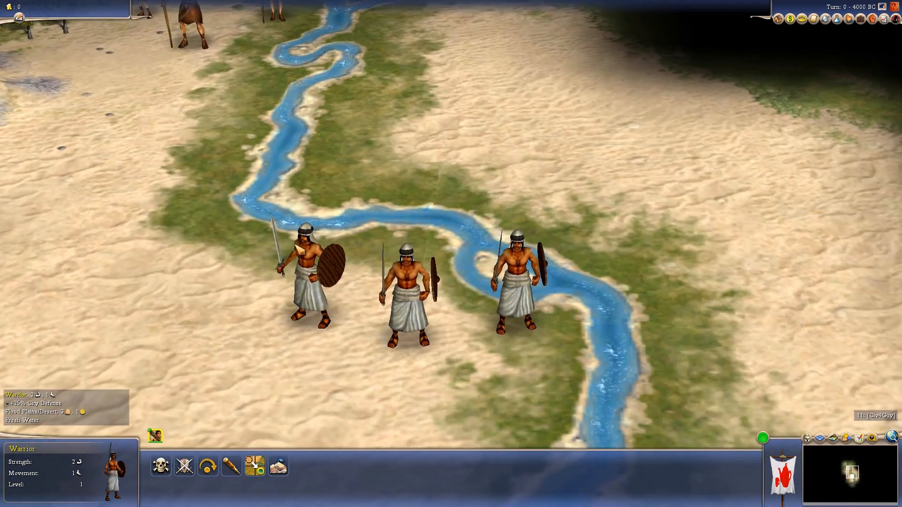
scroll(329, 195, down, 3)
scroll(360, 188, up, 1)
key(Up)
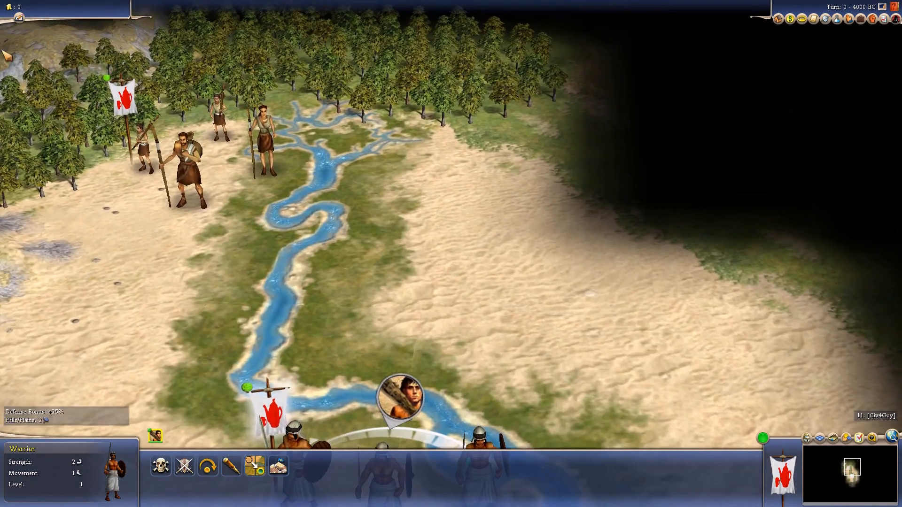
mouse_move(1, 51)
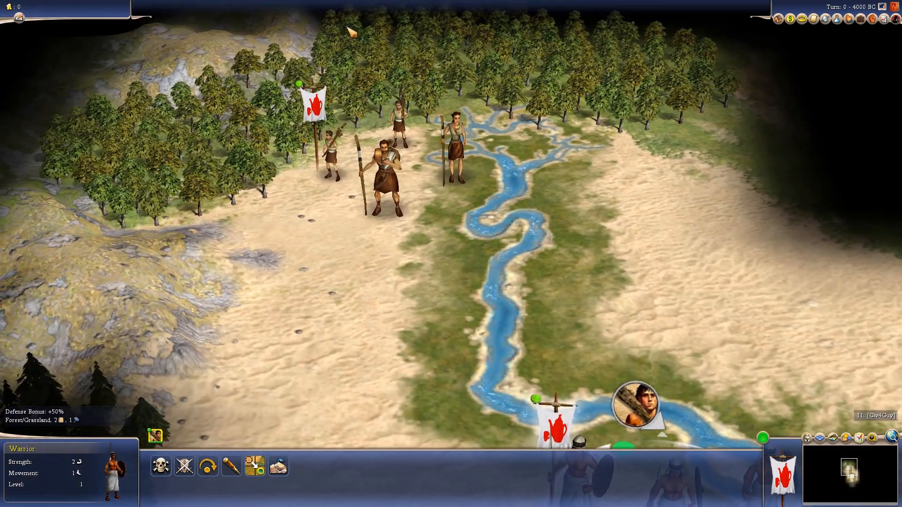
key(Up)
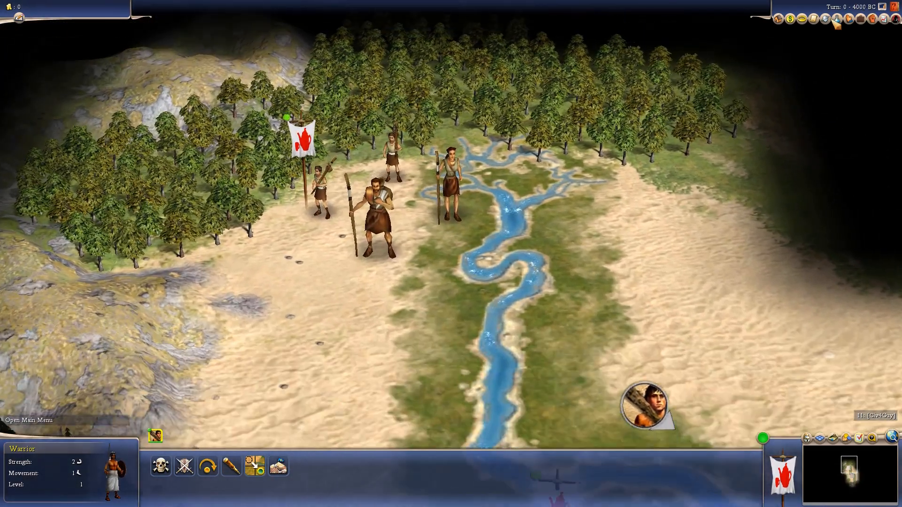
key(Escape)
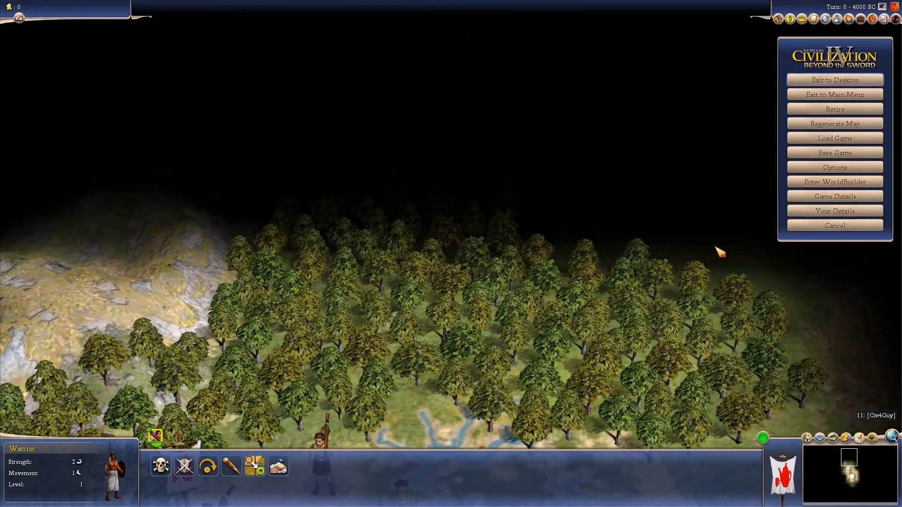
click(822, 225)
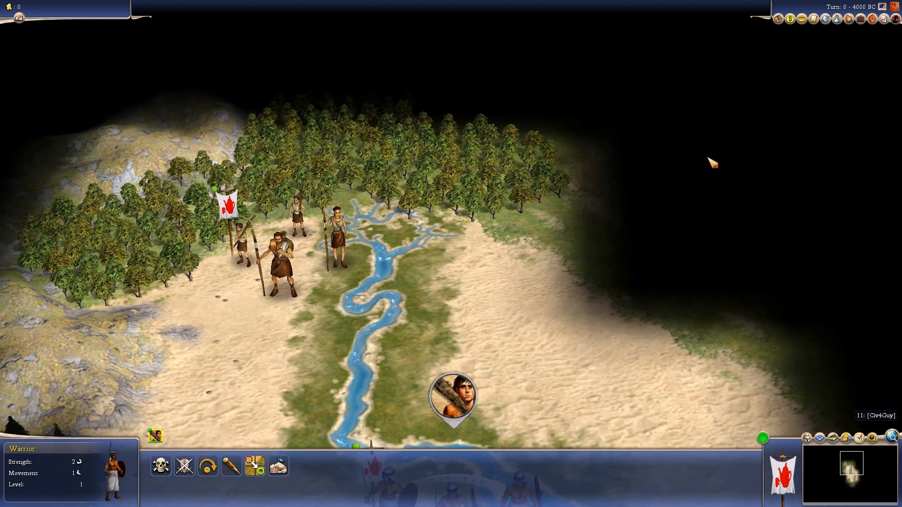
scroll(691, 202, down, 1)
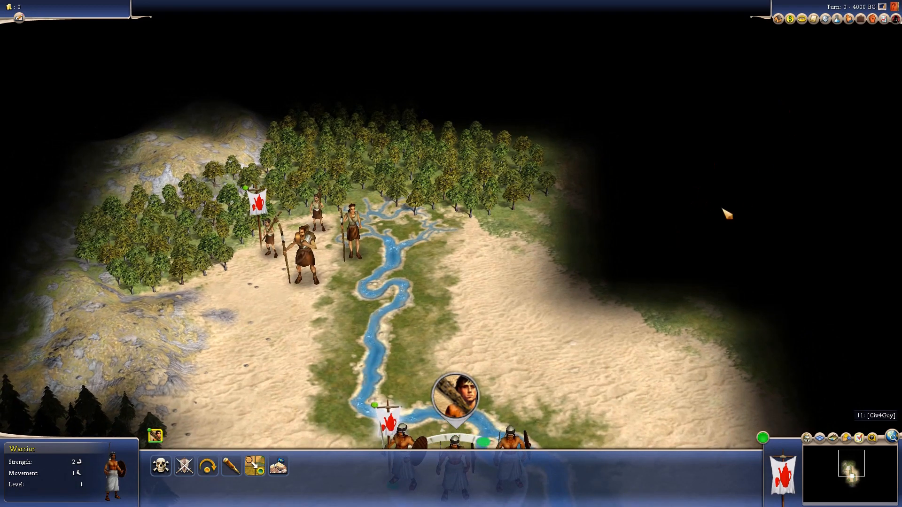